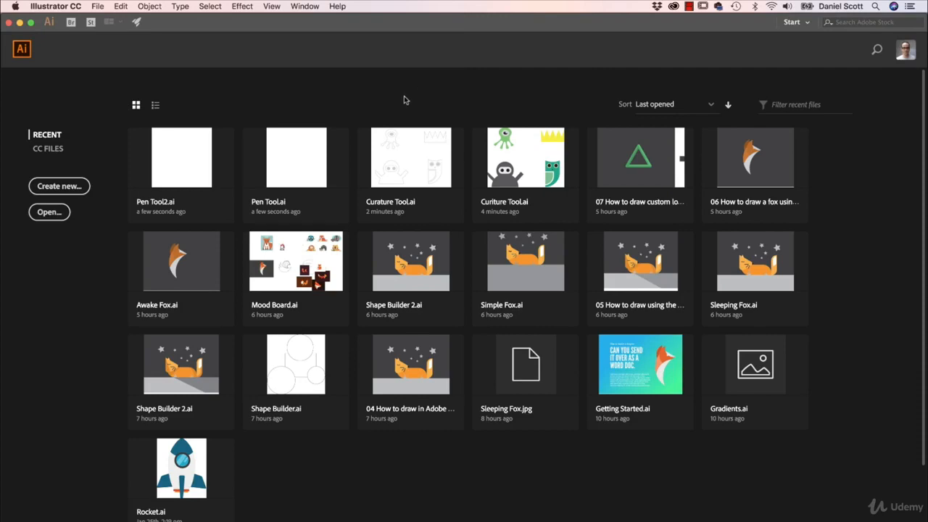
Step: Open Pen Tool.ai from the Exercise Files folder
left_click(94, 6)
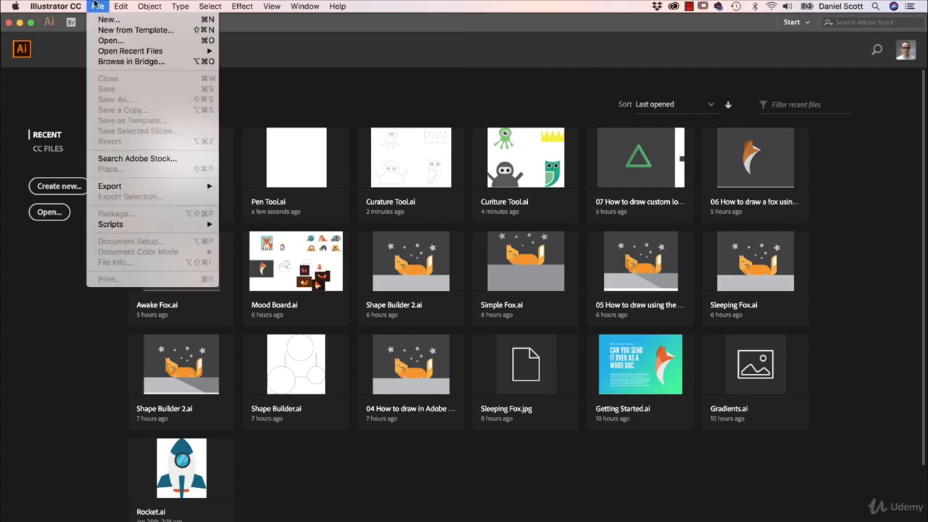
left_click(115, 37)
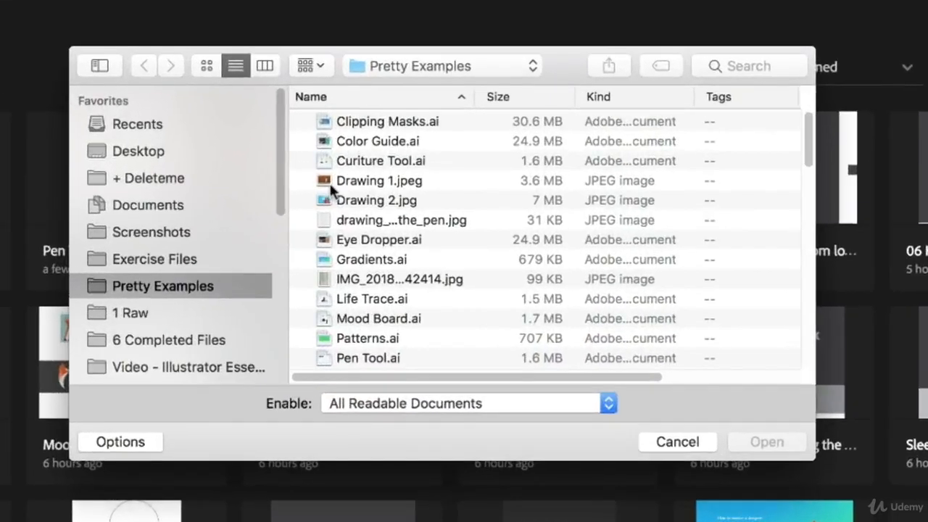
scroll(413, 219, "down", 5)
left_click(166, 259)
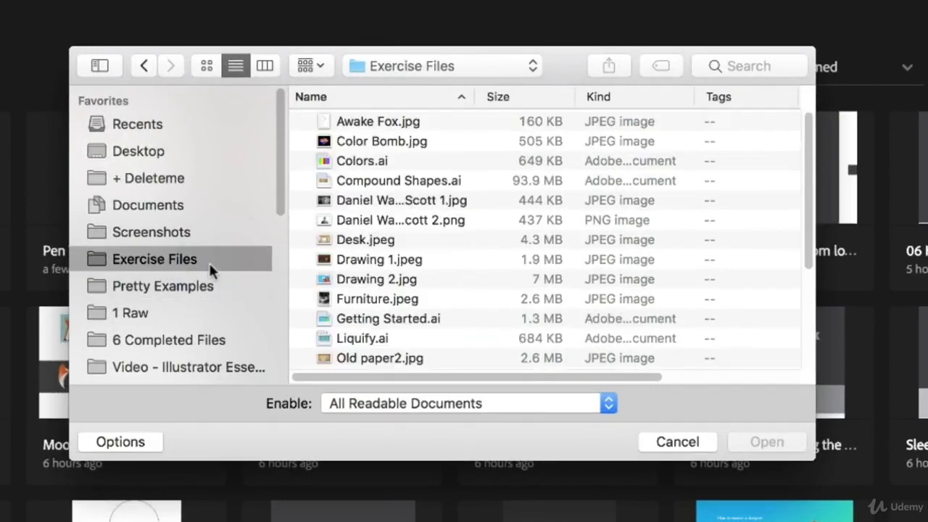
scroll(399, 290, "down", 5)
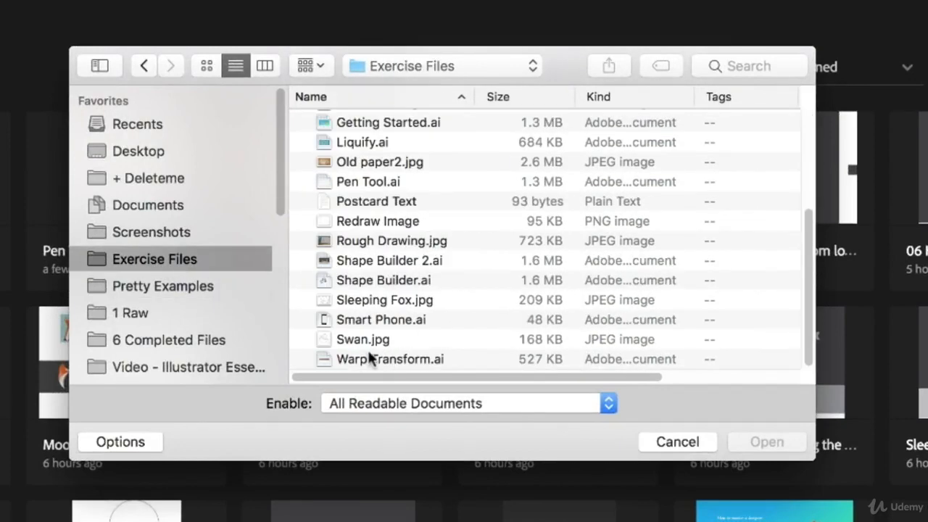
left_click(369, 181)
left_click(761, 441)
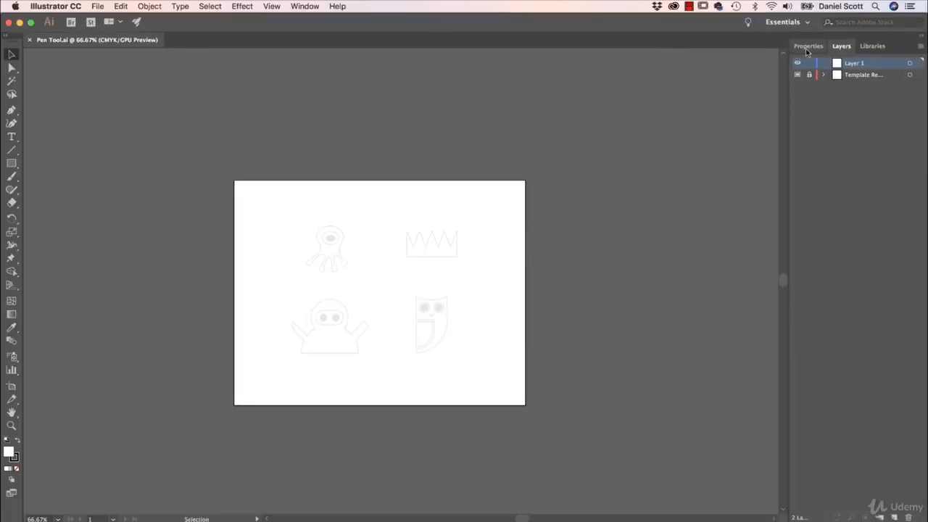
Step: Show the document properties and activate the Pen tool for tracing the one-eyed creature
left_click(810, 45)
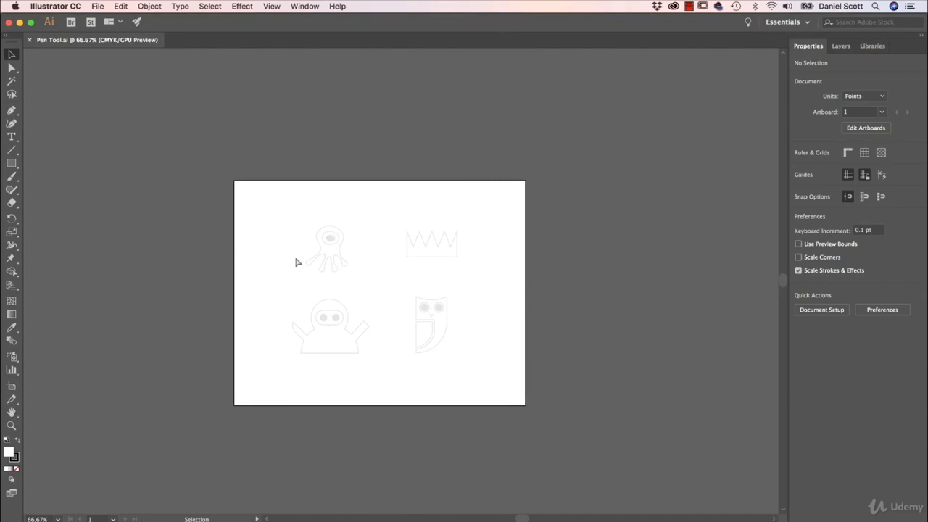
key("super+plus")
key("super+plus")
key("super+plus")
left_click_drag(339, 235, 489, 319)
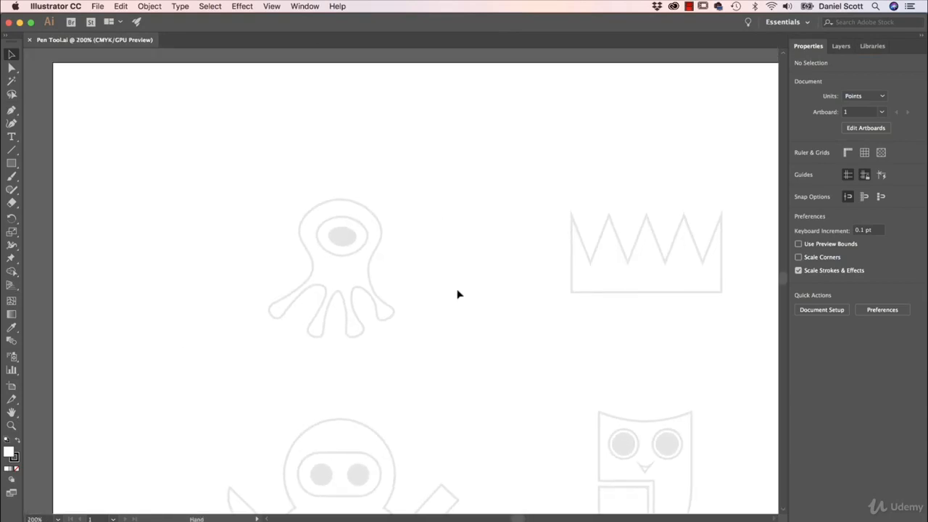
key("super+plus")
left_click_drag(427, 251, 545, 251)
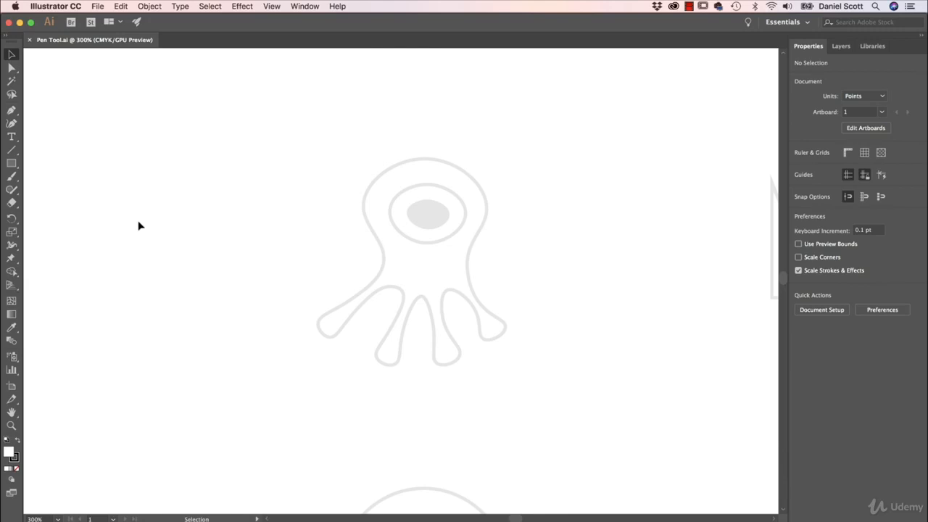
left_click(12, 111)
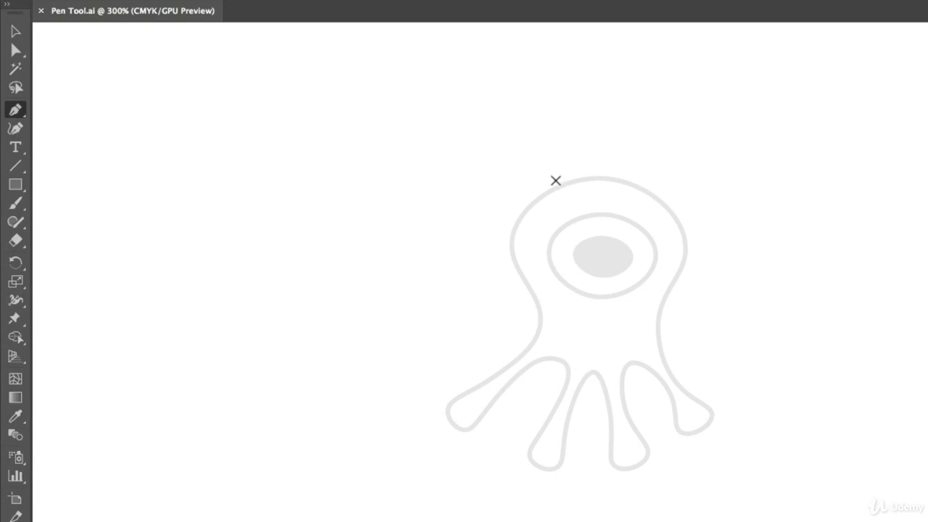
Step: Try a straight Pen segment above the creature's head and undo it
left_click(631, 107)
left_click(683, 145)
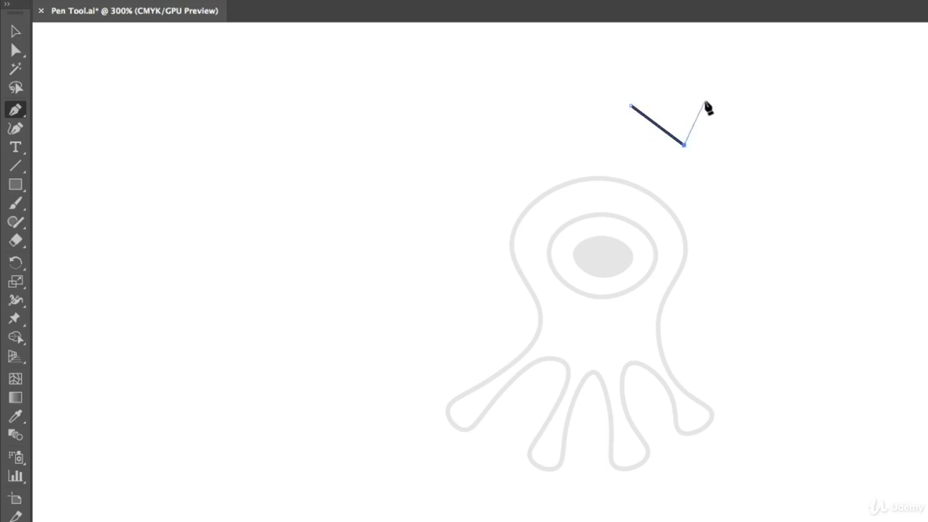
key("z")
key("ctrl+z")
key("ctrl+z")
key("ctrl+z")
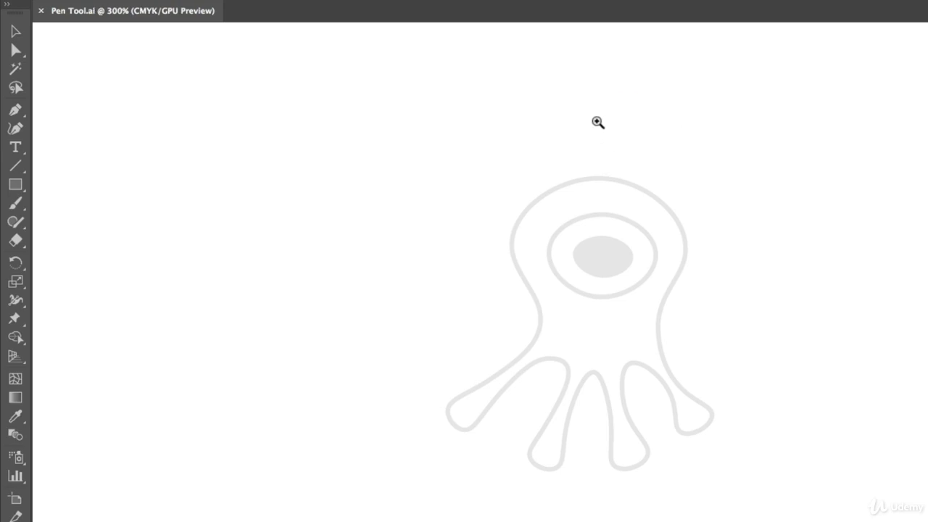
Step: Try tracing the creature's right side and its two right-hand legs with straight Pen segments
key("p")
key("super+plus")
key("super+plus")
left_click_drag(570, 141, 524, 215)
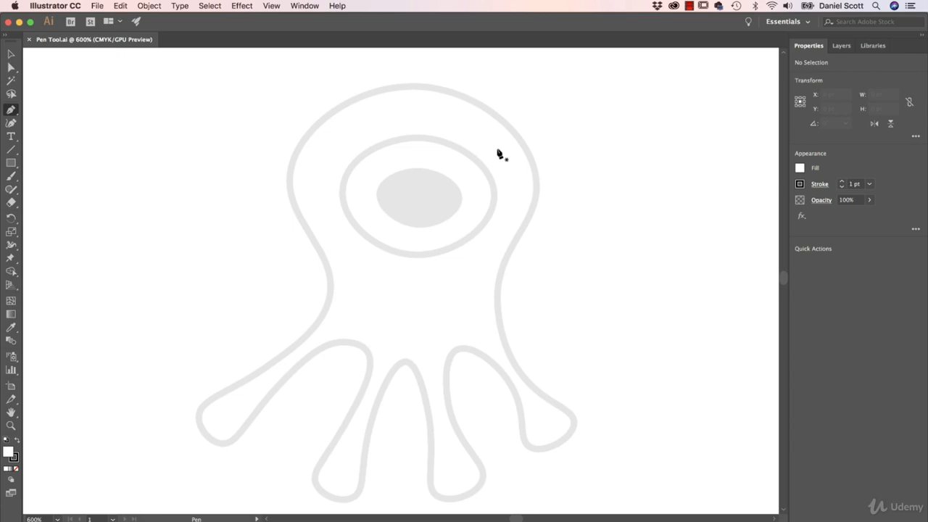
left_click(415, 84)
left_click(536, 188)
left_click(501, 295)
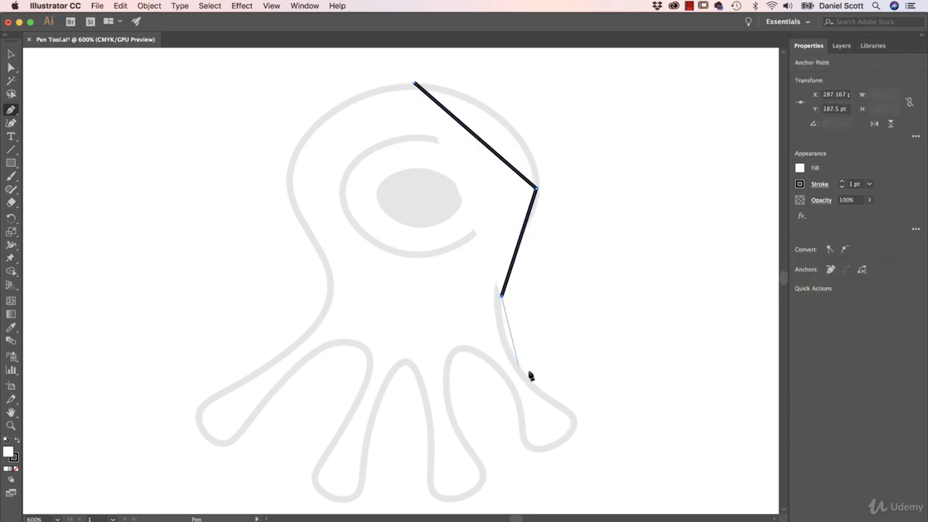
left_click(564, 405)
left_click(517, 440)
left_click(469, 357)
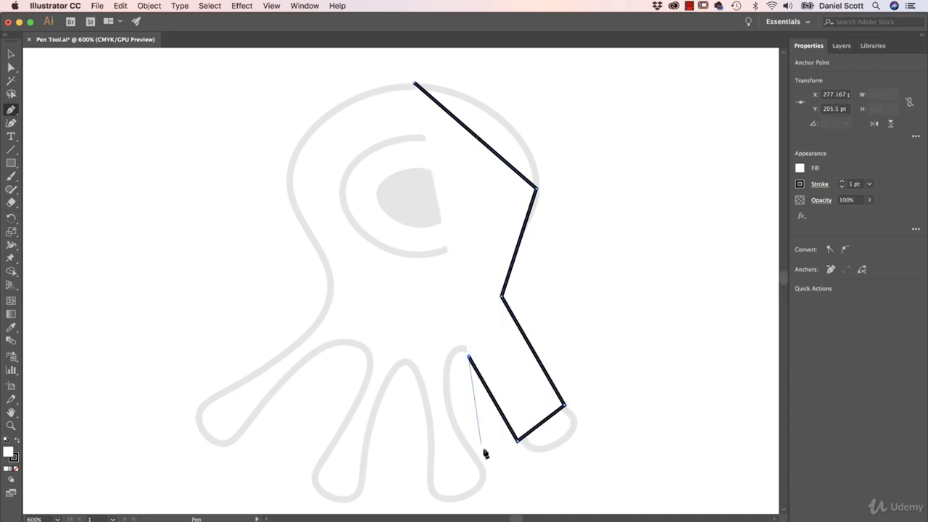
left_click(481, 461)
left_click(436, 472)
left_click(416, 365)
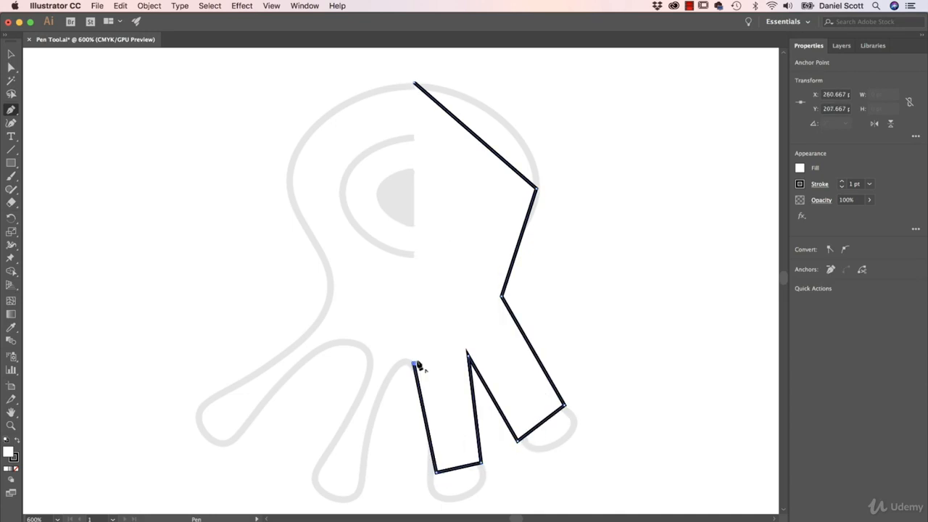
Step: Undo every straight segment of the traced outline, including its starting anchor on the head
key("super+z")
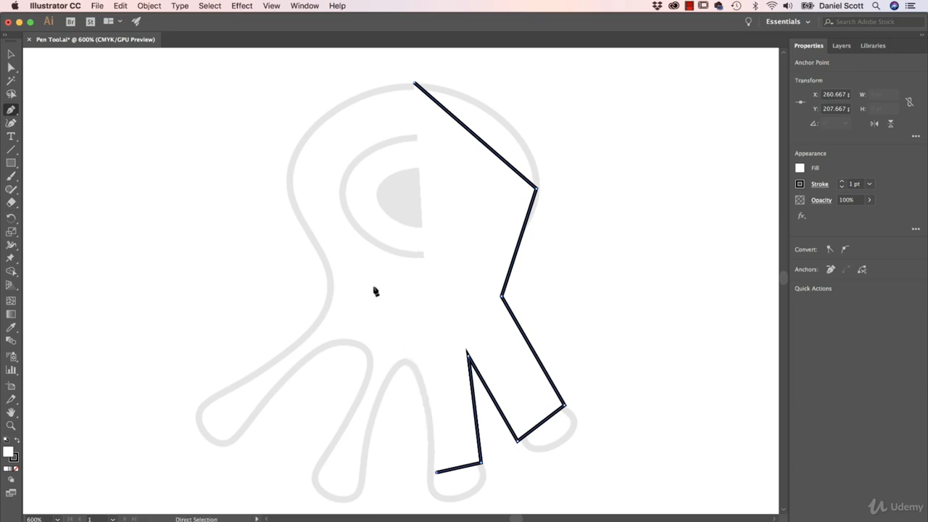
key("super+z")
key("super+z")
key("super+z")
key("super+z")
key("super+z")
key("super+z")
key("super+z")
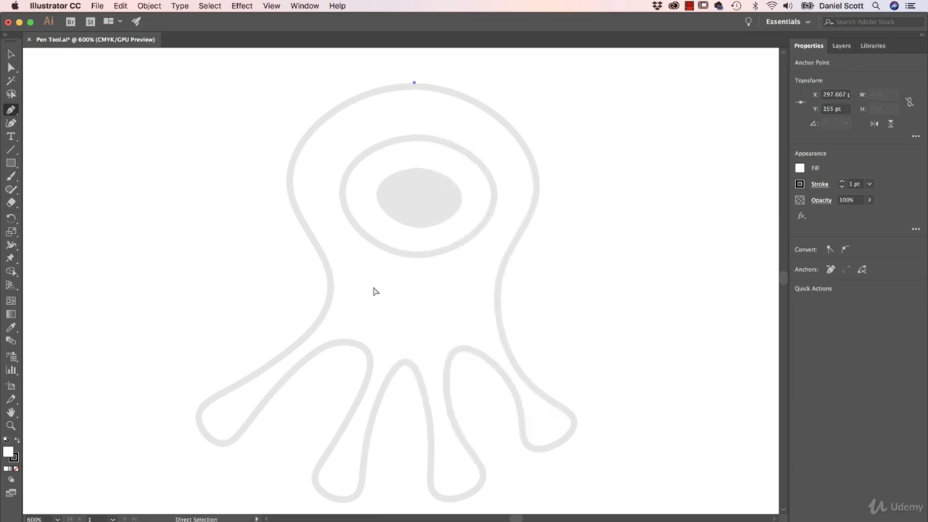
key("super+z")
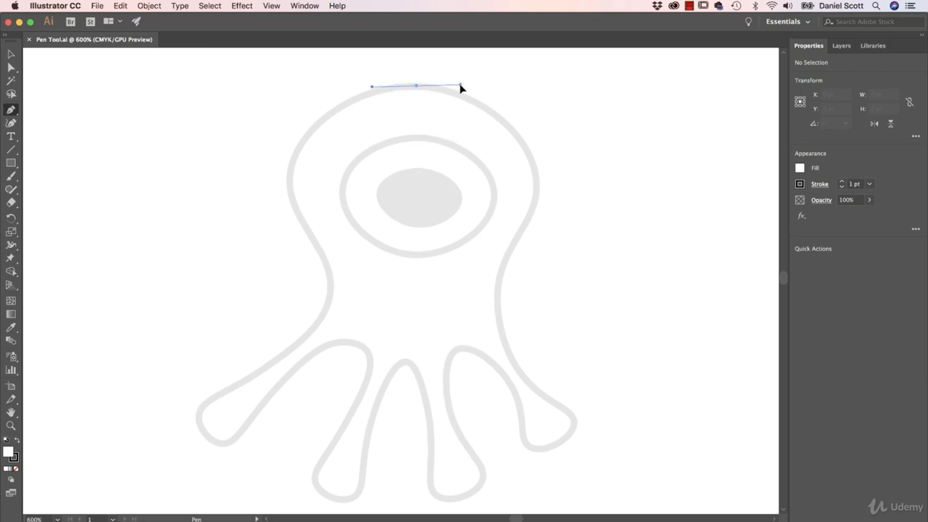
Step: Start a Pen path at the top of the creature's head with a smooth anchor and roughly horizontal handles
left_click_drag(460, 87, 468, 85)
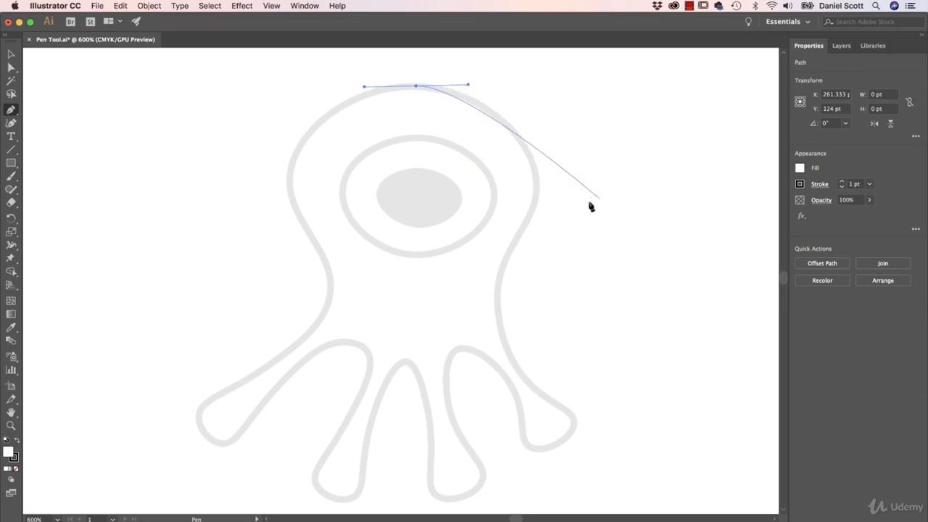
left_click(536, 183)
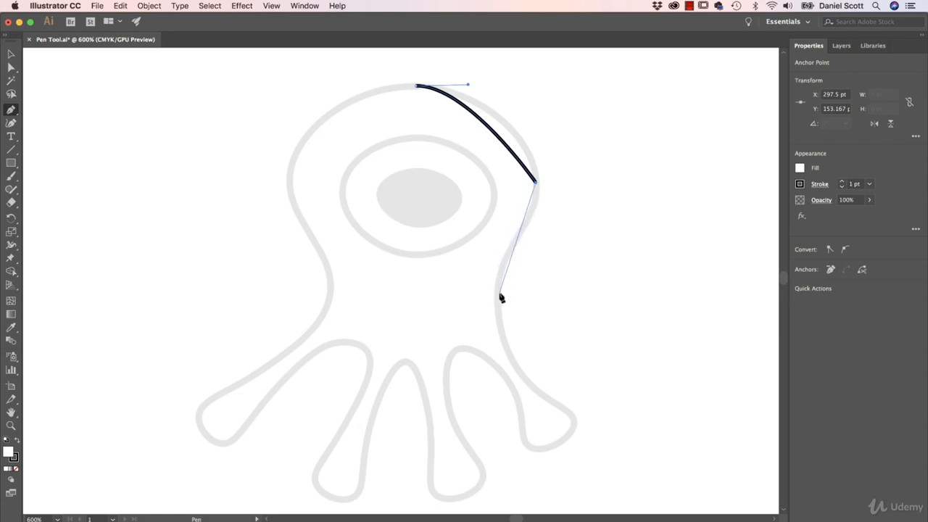
left_click_drag(498, 290, 493, 350)
key("super+z")
key("super+z")
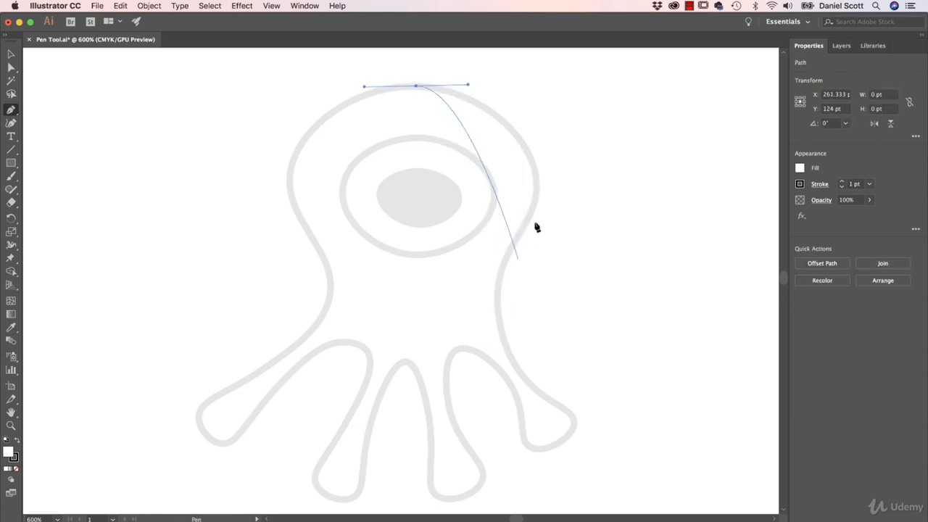
Step: Curve the path down to the right side of the head with a smooth anchor and set its fill to None
mouse_move(537, 184)
left_mouse_down()
mouse_move(539, 239)
mouse_move(538, 190)
mouse_move(539, 207)
mouse_move(500, 268)
mouse_move(515, 326)
mouse_move(537, 266)
mouse_move(539, 158)
mouse_move(496, 151)
mouse_move(486, 197)
mouse_move(543, 283)
mouse_move(618, 210)
mouse_move(483, 152)
mouse_move(489, 251)
mouse_move(538, 205)
mouse_move(536, 240)
mouse_move(529, 200)
mouse_move(538, 235)
left_mouse_up()
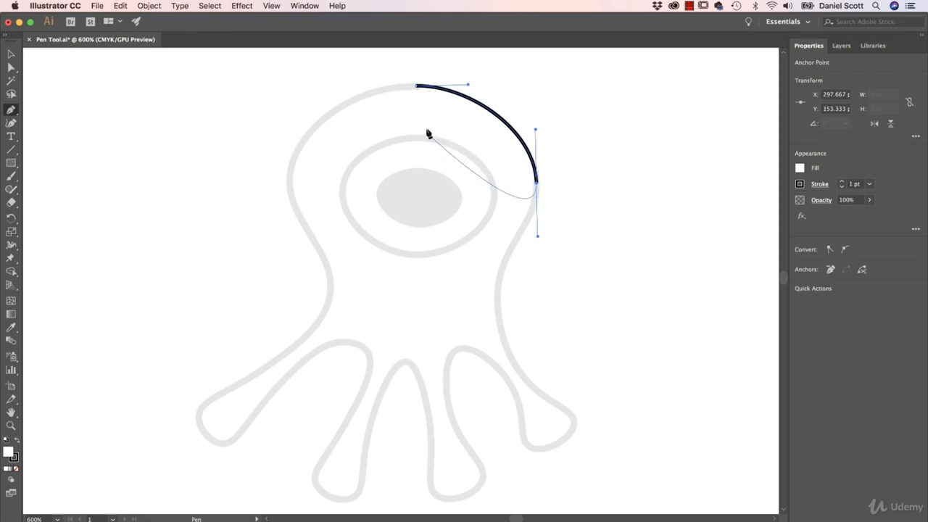
left_click(801, 174)
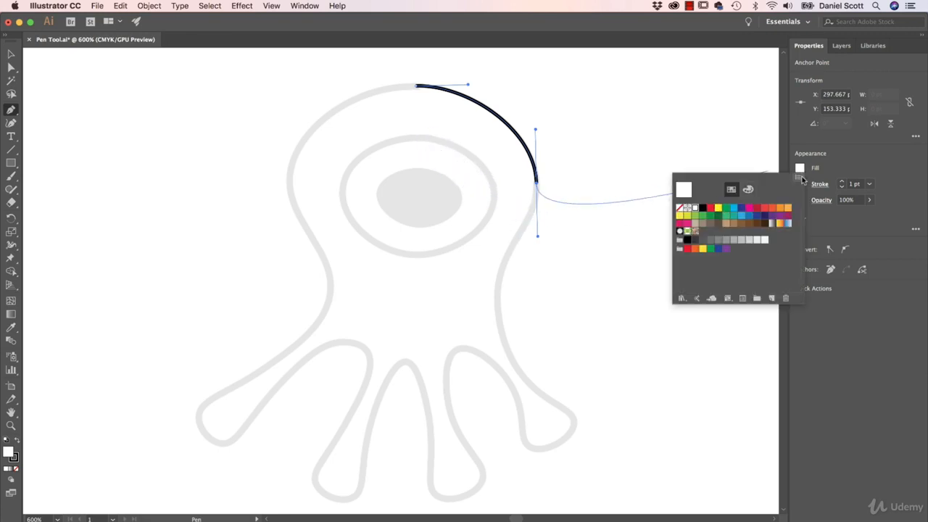
left_click(680, 208)
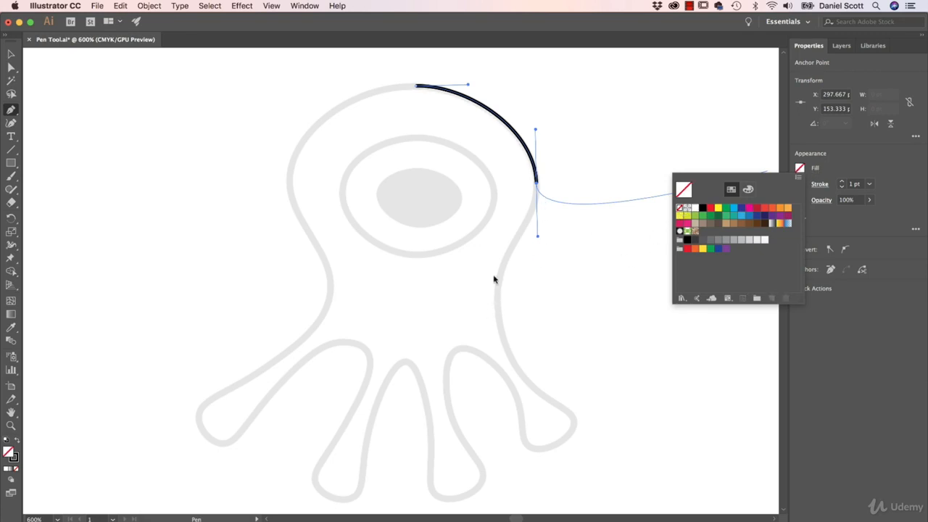
left_click(852, 151)
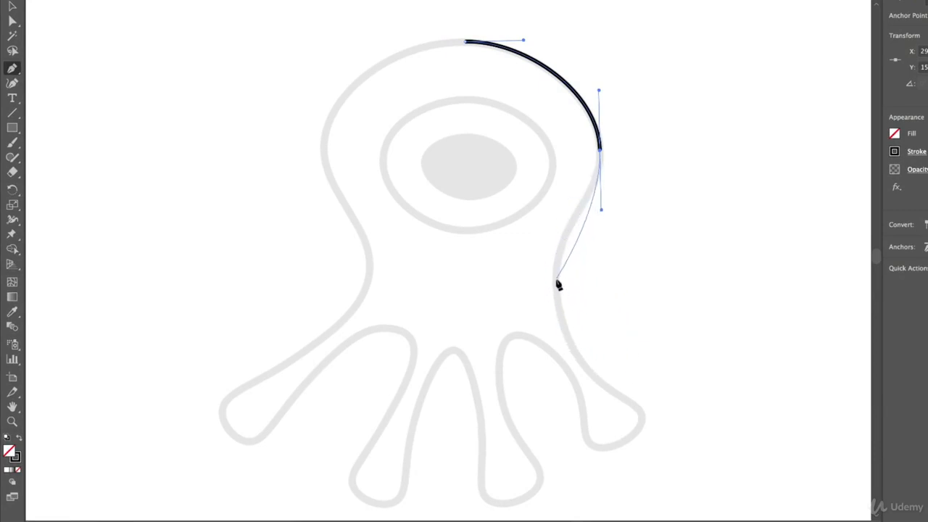
Step: Trace the body's right side, the outermost right leg and the top of the adjacent arch with smooth anchors
left_click_drag(557, 290, 557, 352)
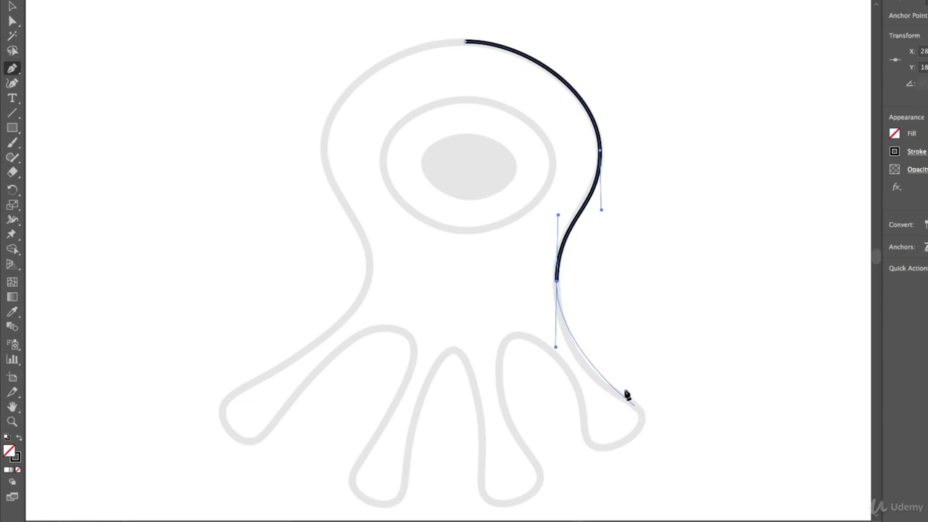
left_click_drag(640, 413, 677, 441)
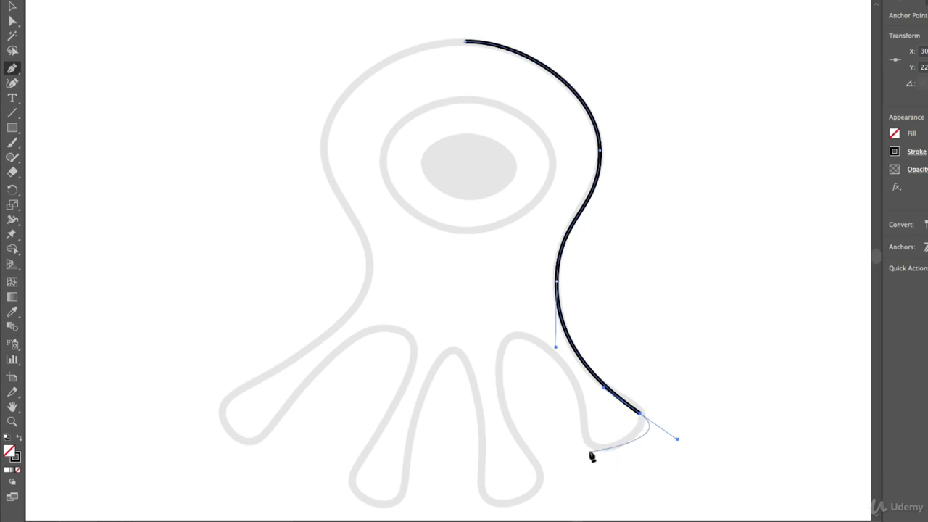
left_click_drag(592, 443, 571, 428)
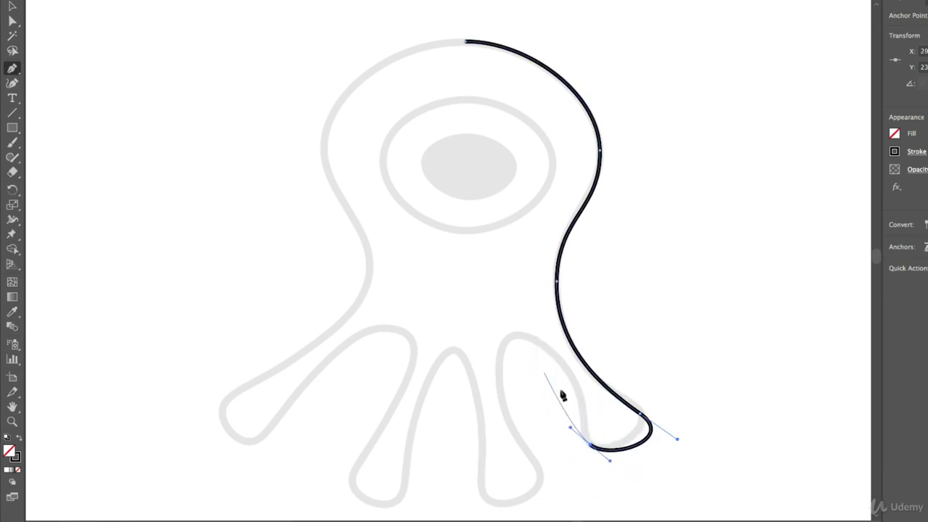
left_click_drag(570, 374, 492, 345)
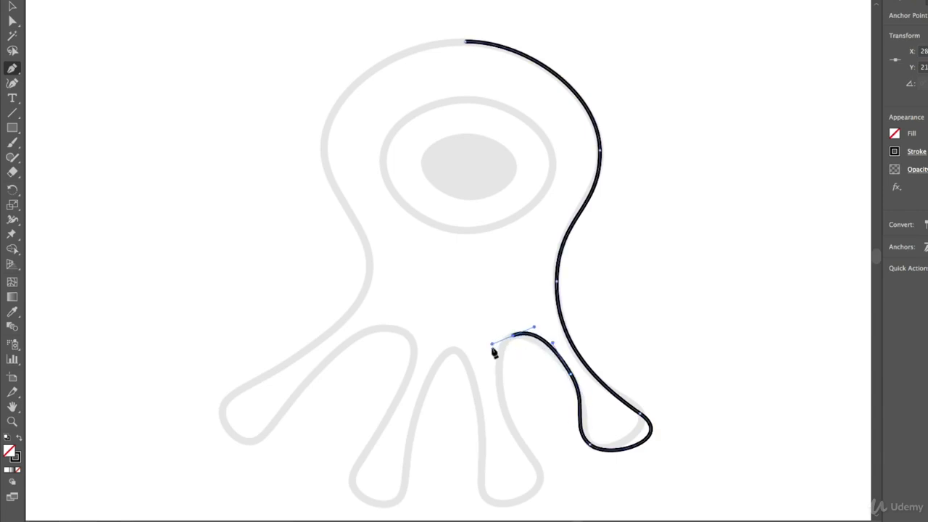
Step: Continue the curved path around the second leg from the right and over the central arch between the legs
left_click_drag(504, 411, 511, 435)
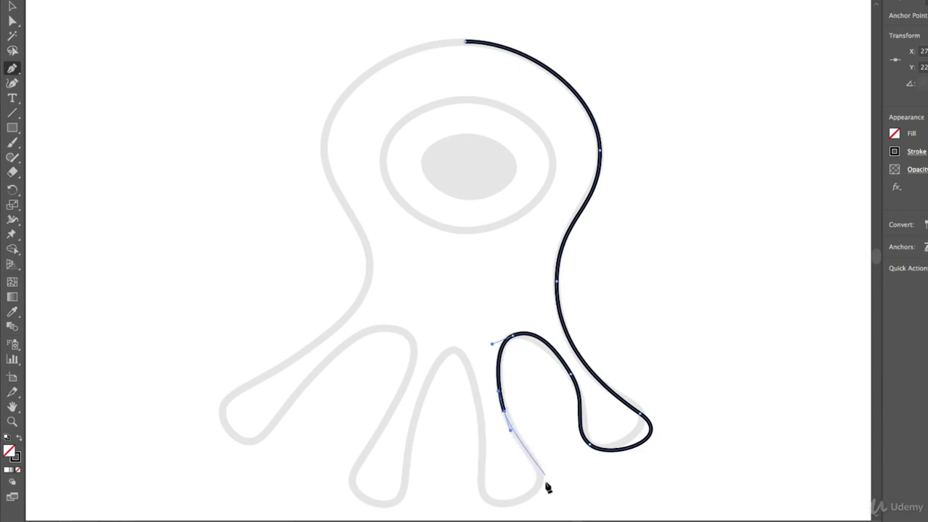
left_click_drag(539, 476, 460, 481)
left_click_drag(481, 420, 478, 387)
left_click_drag(451, 349, 434, 349)
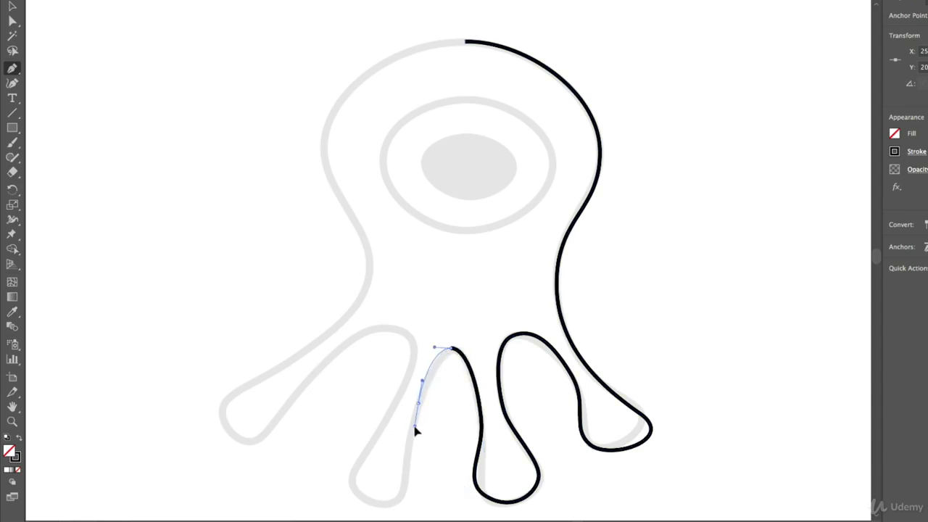
left_click_drag(414, 431, 414, 498)
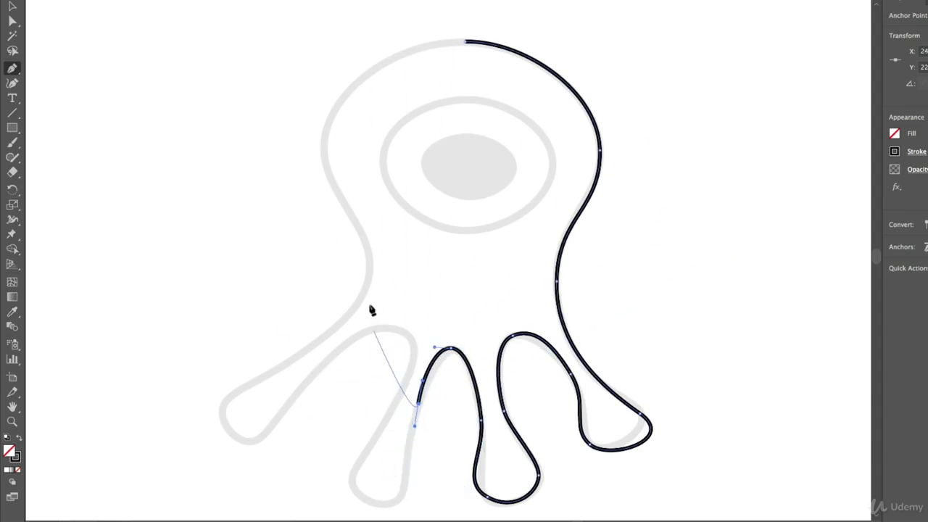
left_click(348, 273)
left_click(579, 182)
left_click(697, 257)
left_click(382, 108)
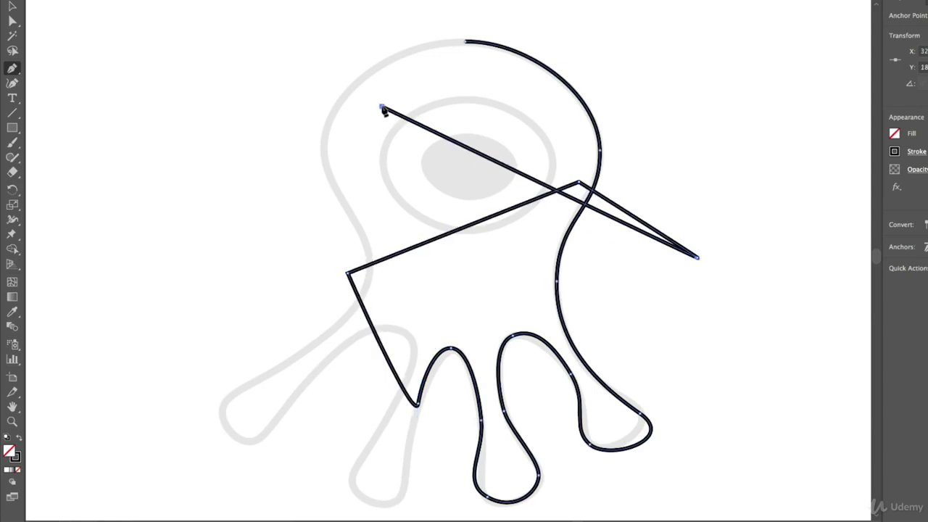
left_click_drag(382, 108, 383, 146)
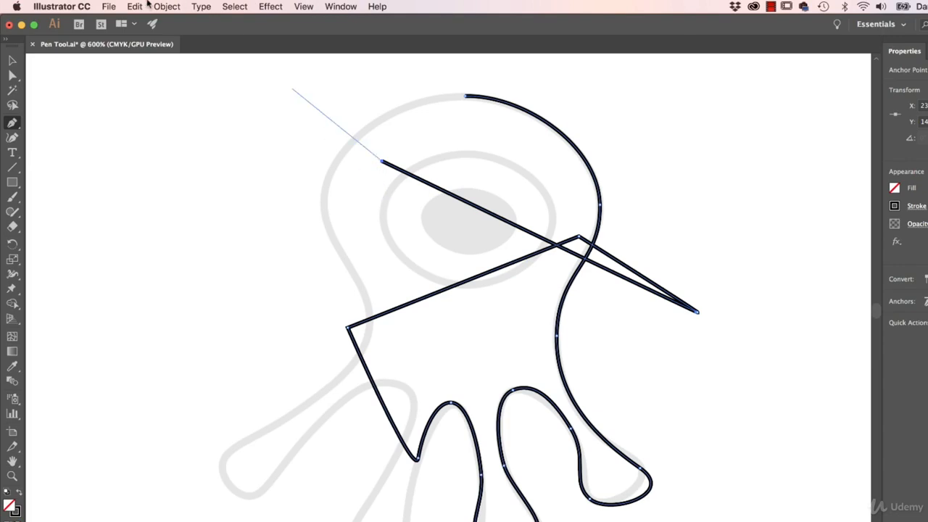
left_click(134, 7)
left_click(143, 20)
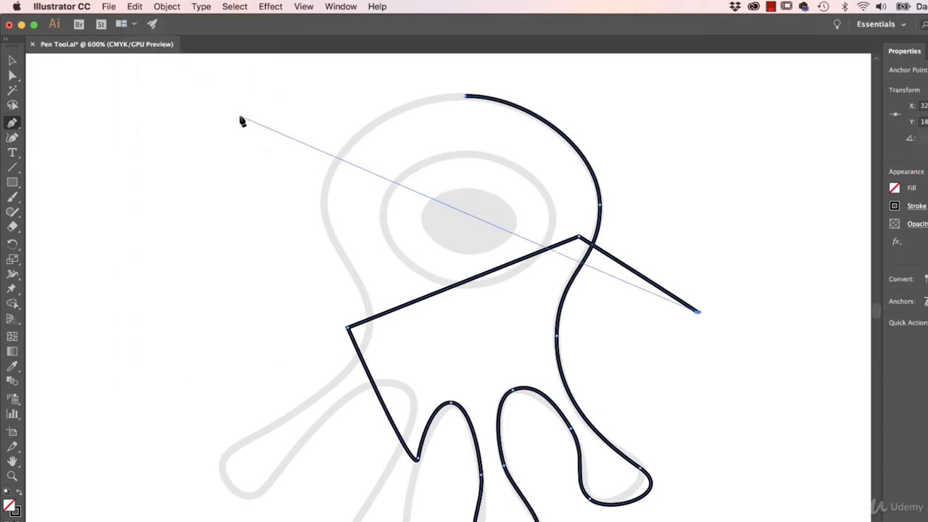
key("super+z")
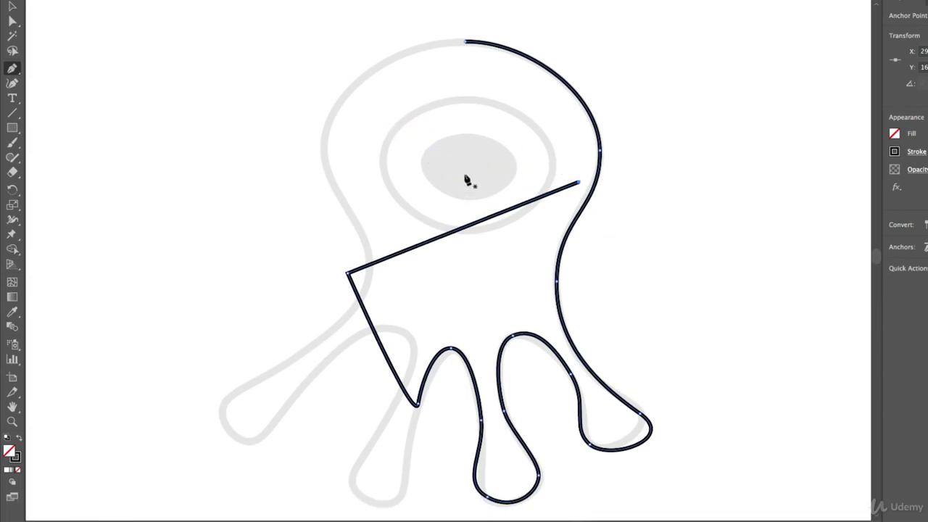
key("ctrl+z")
key("ctrl+z")
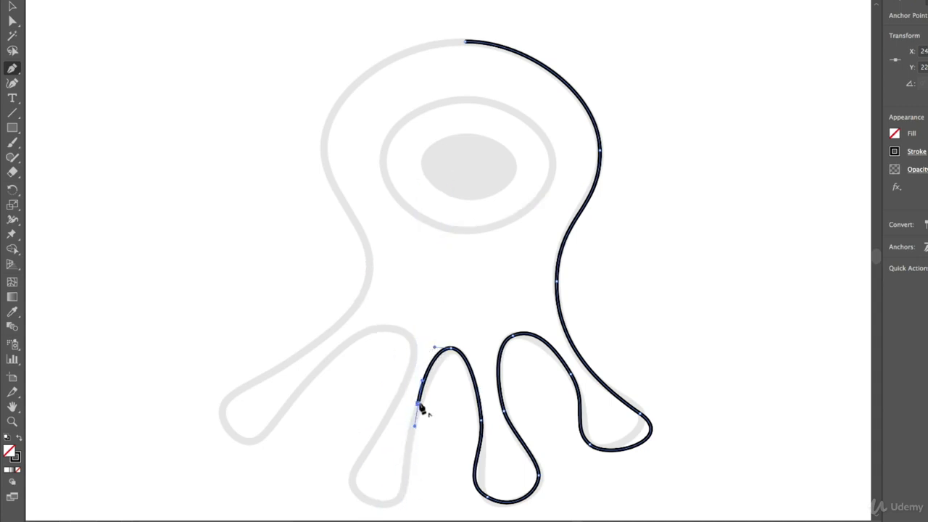
Step: Deselect the path, resume it from its open end anchor, and curve it around the foot of the second leg from the left
left_click(393, 250, "ctrl")
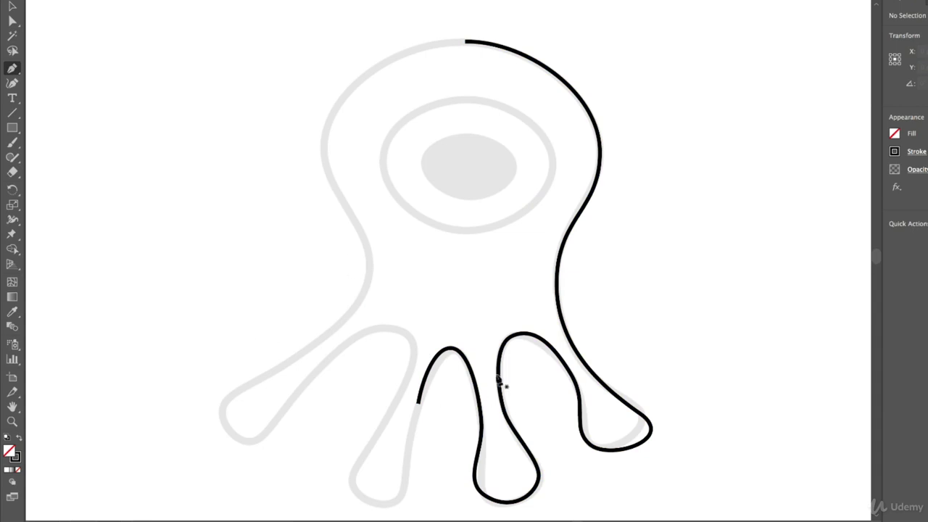
left_click(419, 405)
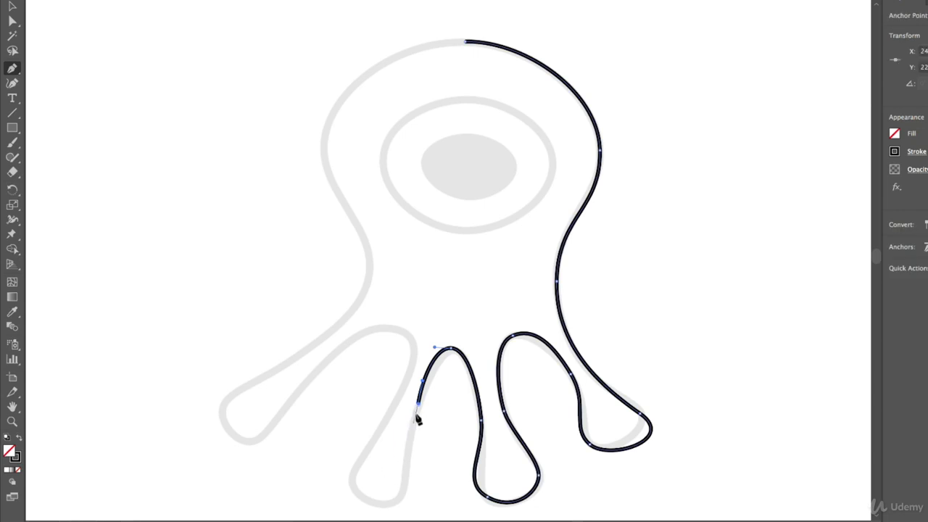
left_click_drag(419, 403, 411, 436)
left_click_drag(403, 500, 386, 508)
left_click_drag(352, 473, 361, 450)
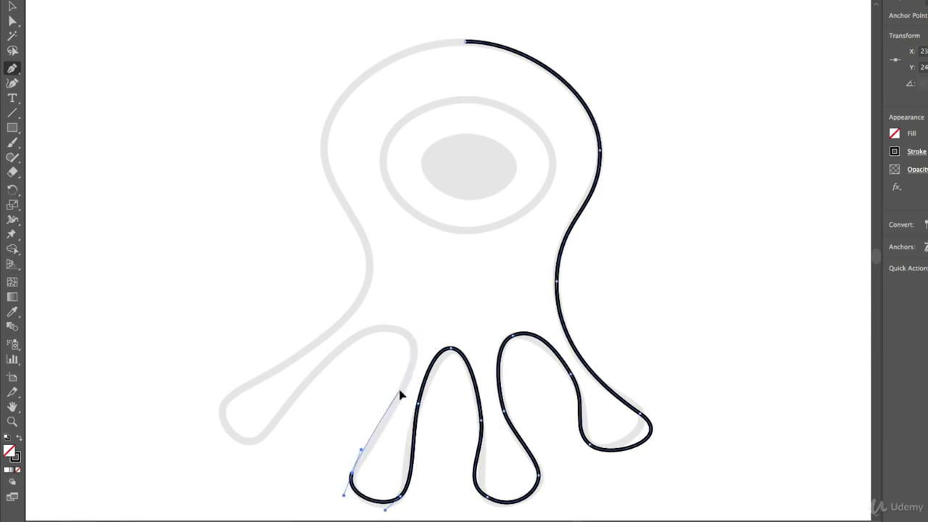
Step: Continue the path with smooth anchors up the second leg and over the leftmost arch between the legs
left_click_drag(399, 392, 414, 367)
left_click_drag(398, 328, 377, 316)
left_click_drag(332, 354, 319, 369)
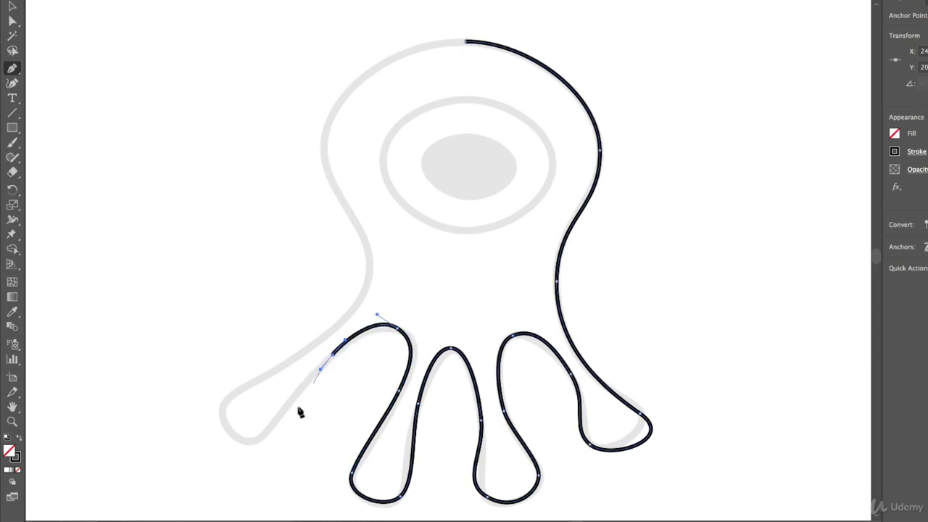
Step: Trace the outermost left leg and the body's left side up to the side of the head with smooth anchors
left_click_drag(254, 441, 239, 454)
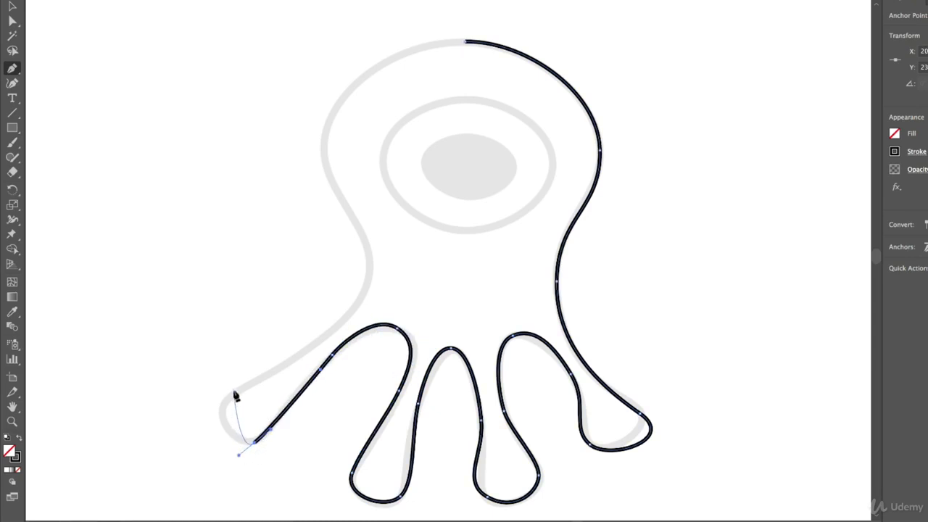
left_click_drag(226, 400, 253, 379)
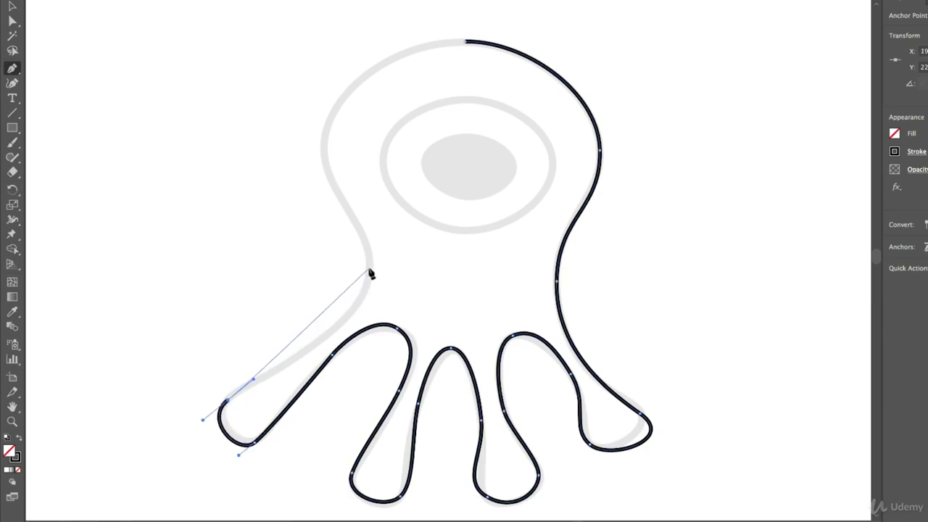
left_click_drag(370, 273, 370, 218)
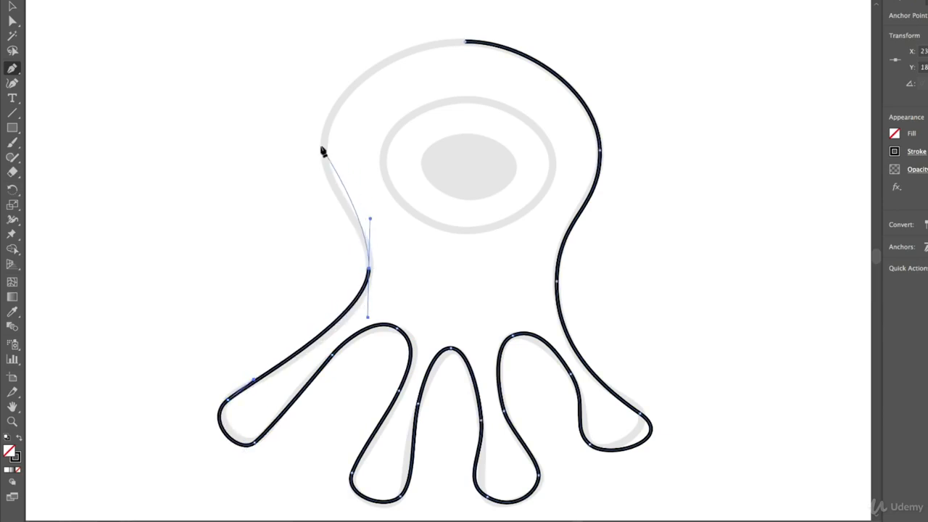
left_click_drag(324, 140, 326, 88)
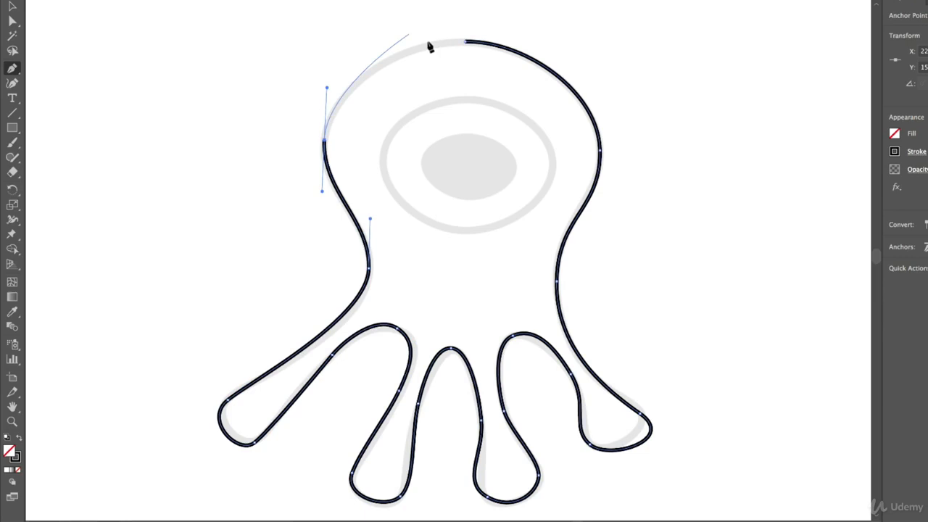
left_click(468, 43)
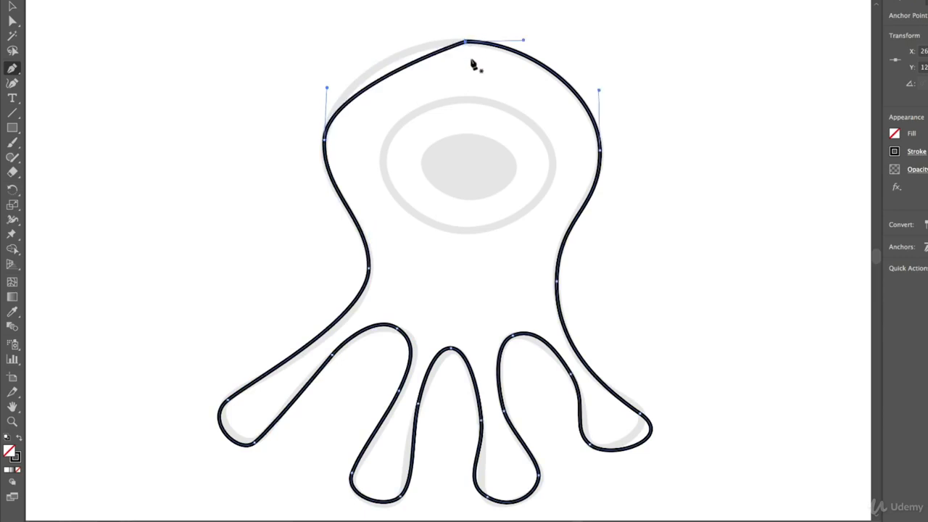
key("ctrl+z")
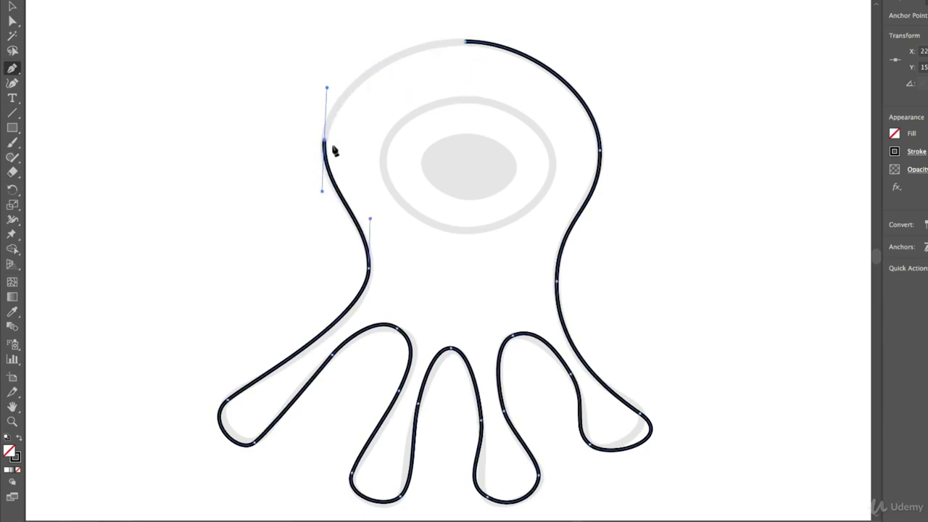
left_click(468, 43)
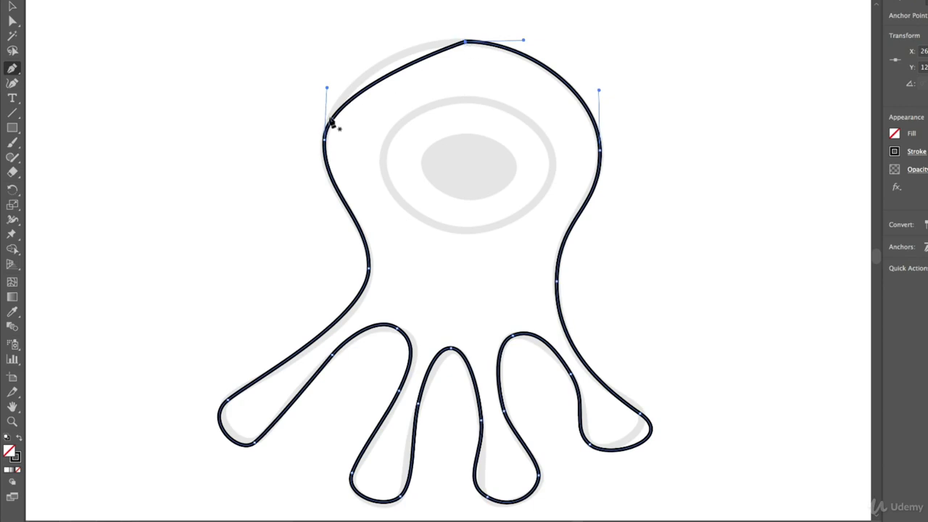
key("super+z")
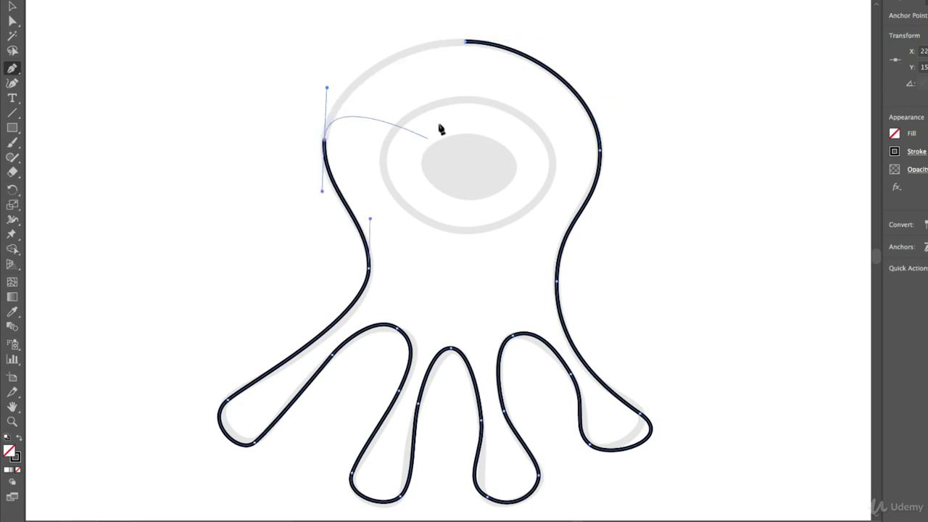
Step: Close the path at its starting anchor on top of the head with smooth, roughly horizontal handles
left_click_drag(465, 42, 525, 42)
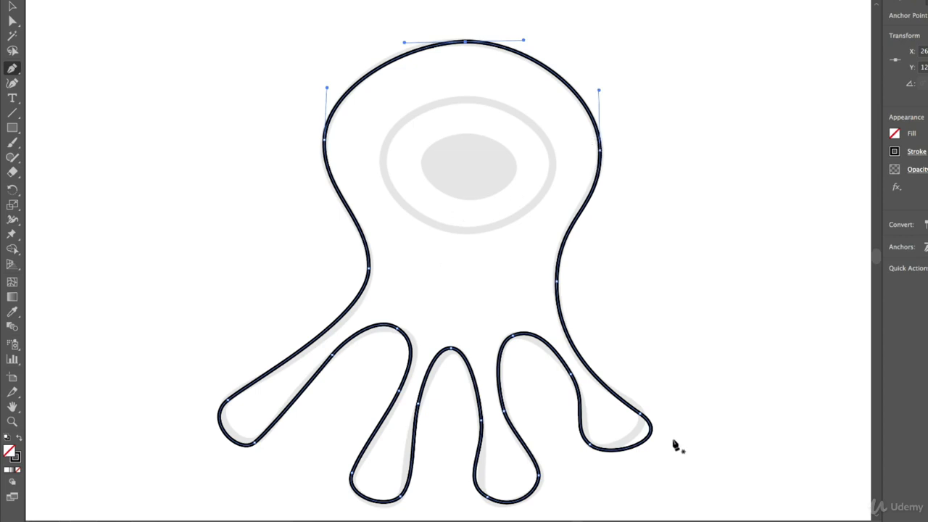
Step: With the Direct Selection tool, move the outermost right foot's outer anchor inward and shorten its lower handle to match the template
left_click(11, 24)
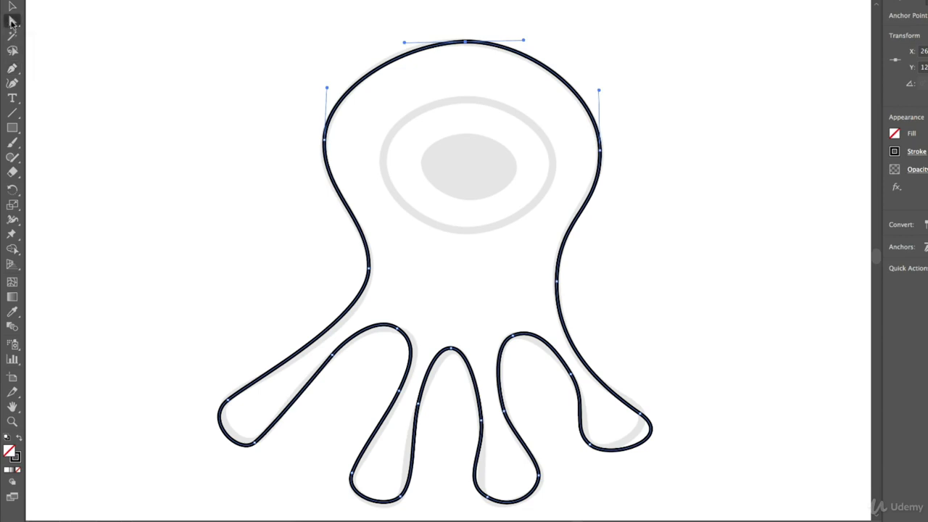
left_click(640, 420)
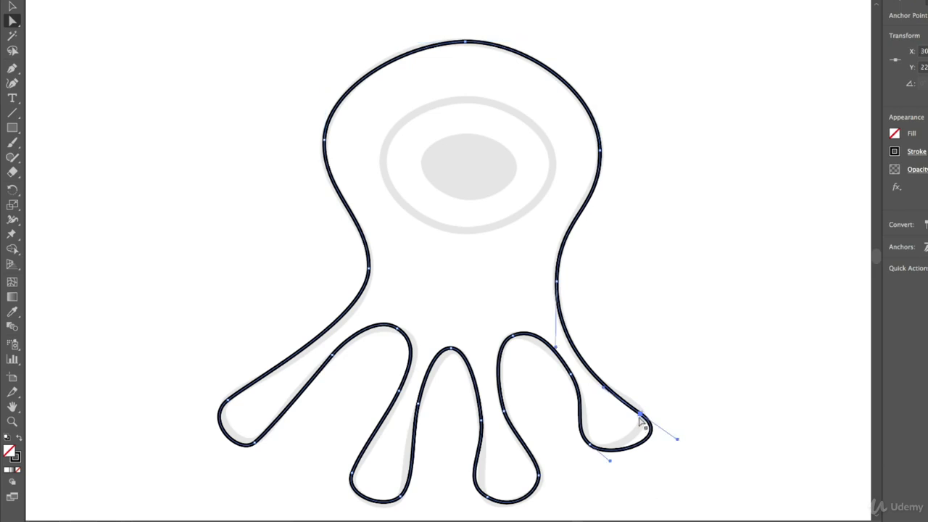
mouse_move(641, 413)
left_mouse_down()
mouse_move(648, 383)
mouse_move(632, 406)
left_mouse_up()
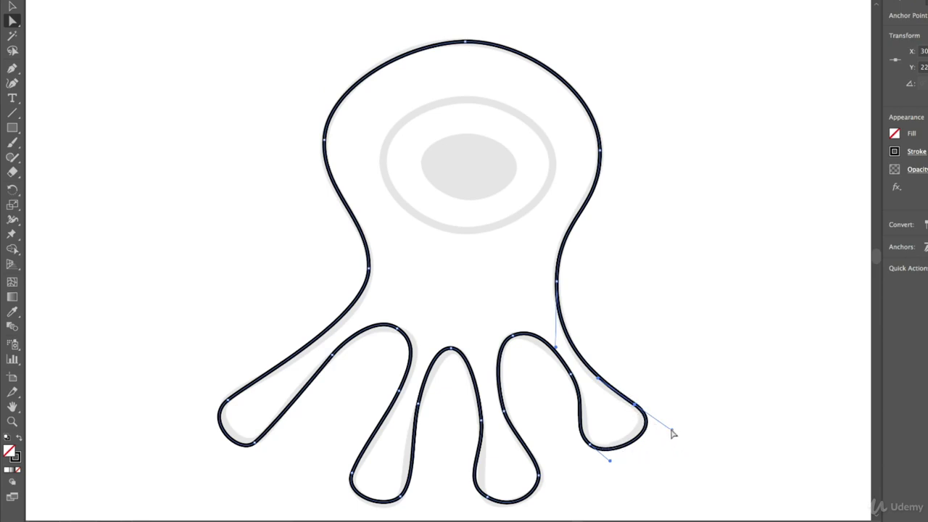
mouse_move(673, 433)
left_mouse_down()
mouse_move(655, 423)
mouse_move(662, 444)
mouse_move(659, 429)
mouse_move(650, 431)
mouse_move(676, 421)
mouse_move(631, 463)
mouse_move(649, 460)
mouse_move(667, 431)
mouse_move(650, 432)
mouse_move(659, 424)
left_mouse_up()
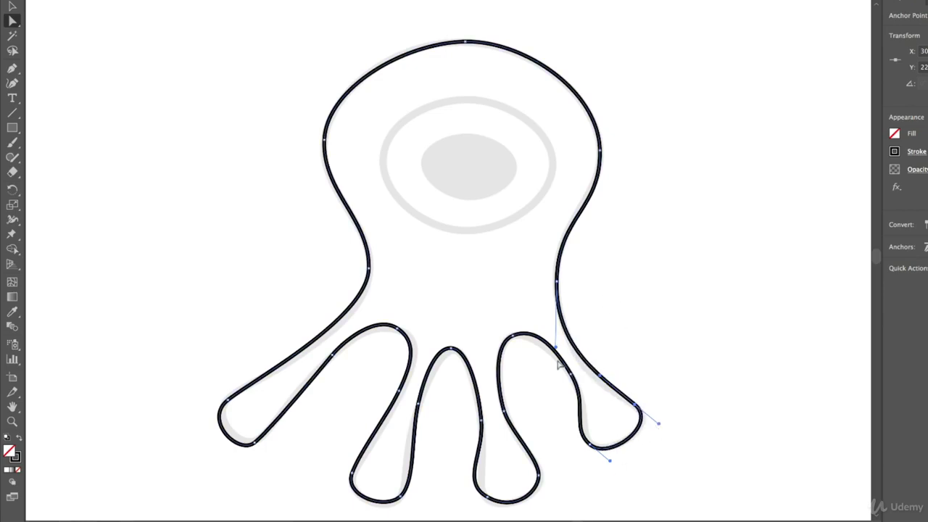
Step: Refine the anchors and handles along the rightmost arch and the inner edge of the outermost right leg to follow the template
left_click(518, 339)
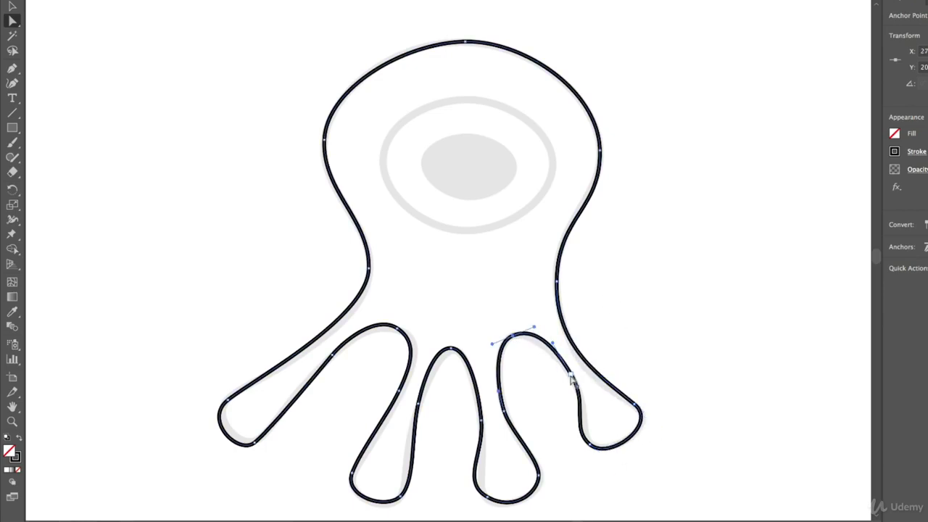
left_click(581, 432)
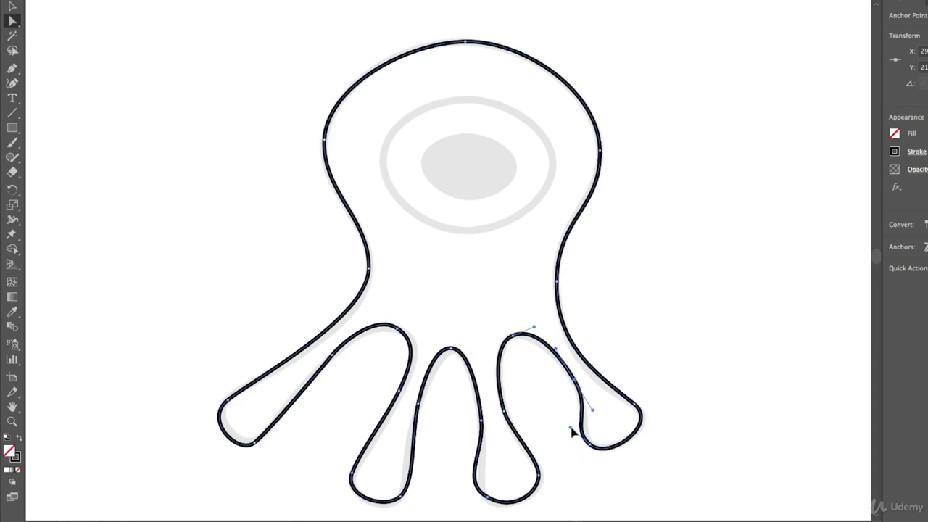
left_click_drag(571, 428, 580, 433)
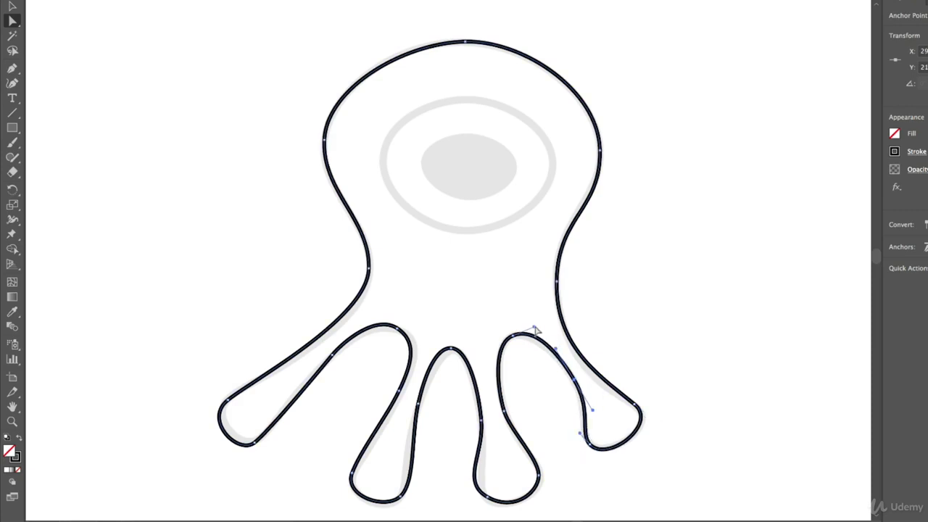
left_click(511, 339)
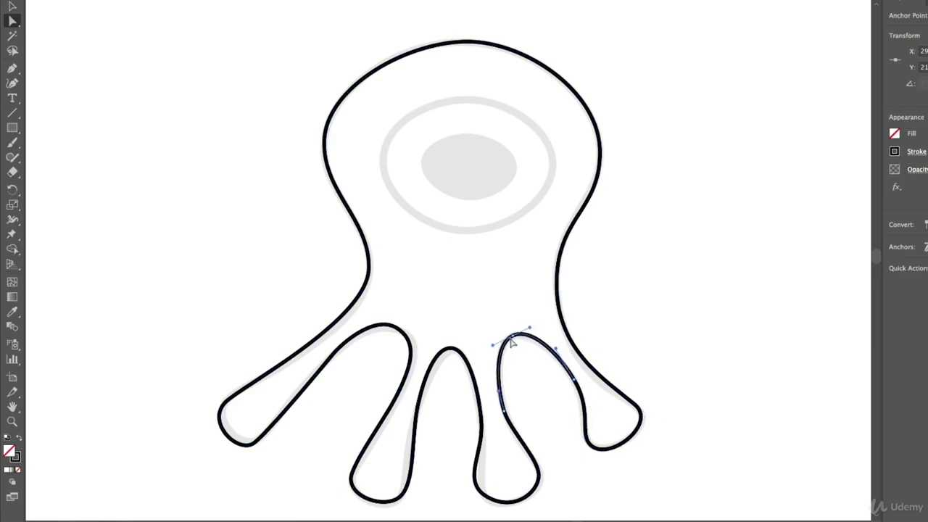
Step: Adjust the foot handles on the inner edges of the two middle legs so the curves match the template
left_click(482, 443)
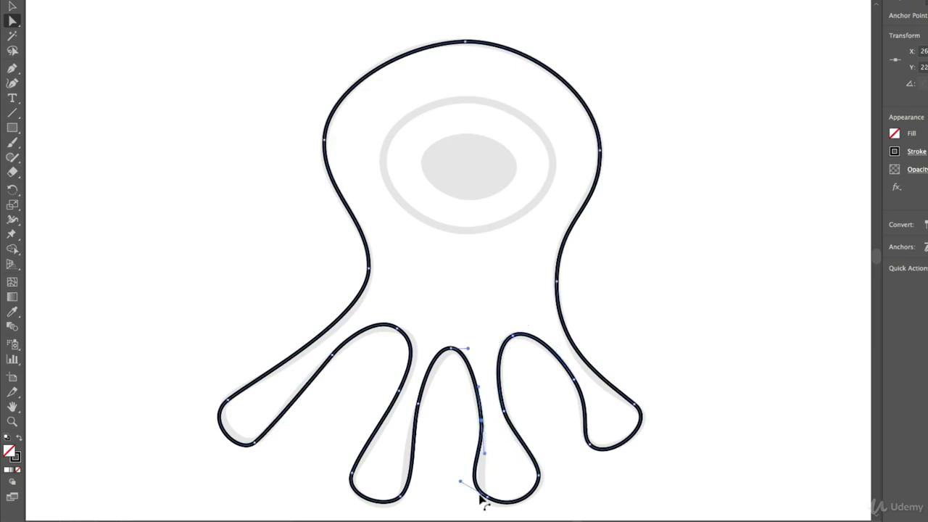
left_click_drag(461, 483, 476, 486)
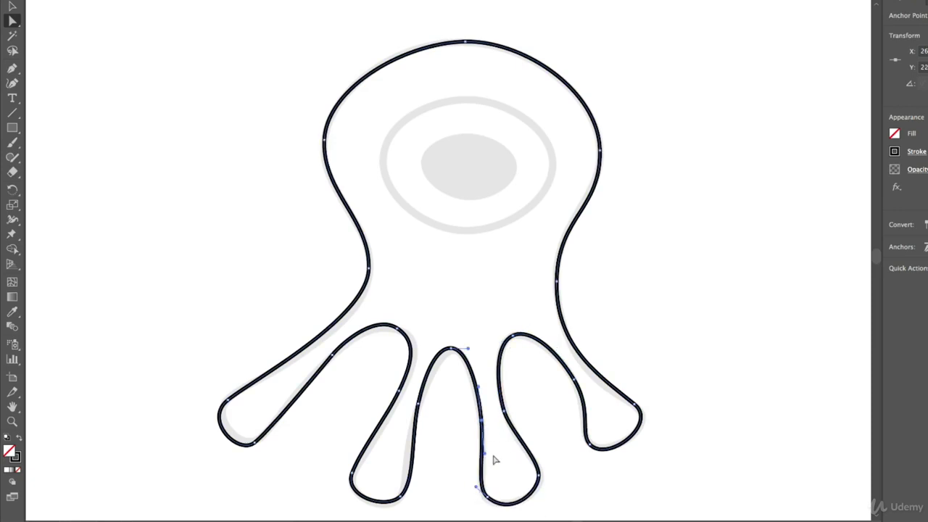
left_click(400, 497)
left_click(405, 454)
left_click(416, 486)
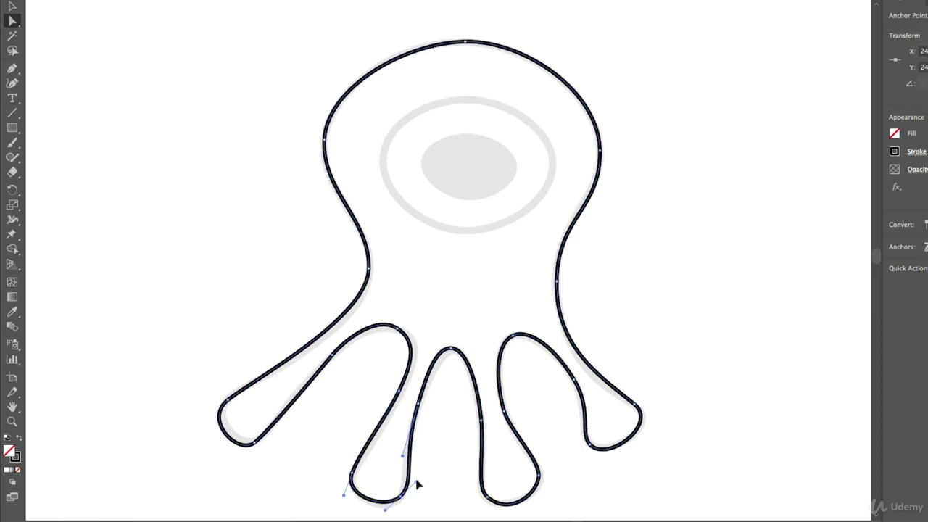
left_click_drag(417, 486, 414, 470)
Step: Nudge the anchors at the outermost left foot, the left waist and the left side of the head onto the template
left_click(333, 364)
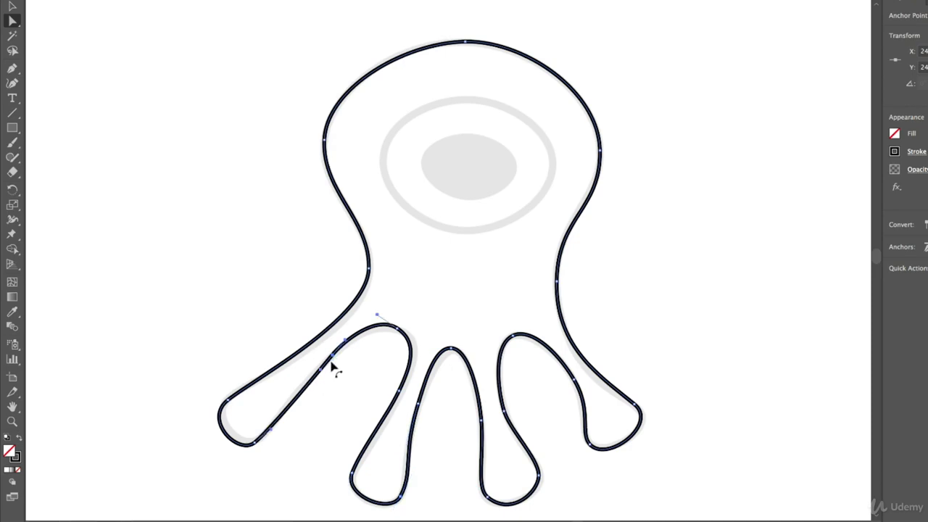
left_click(258, 444)
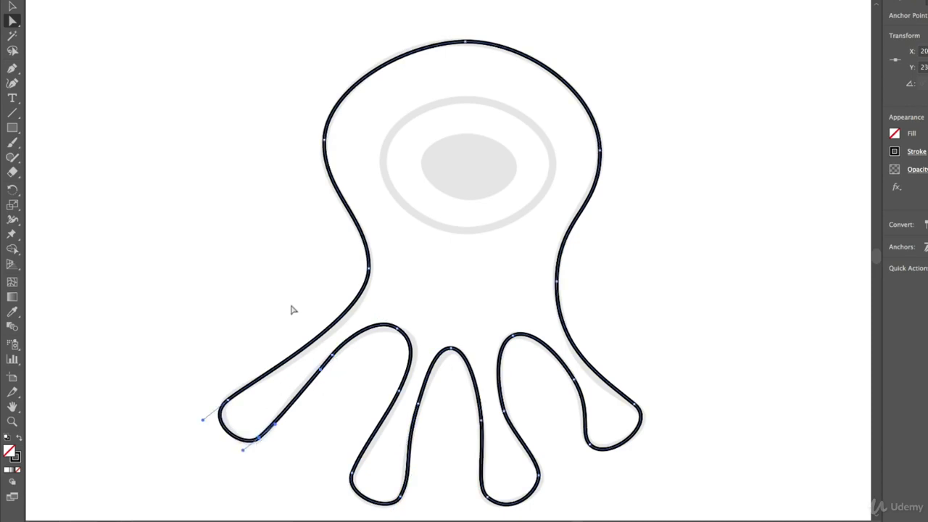
left_click(371, 269)
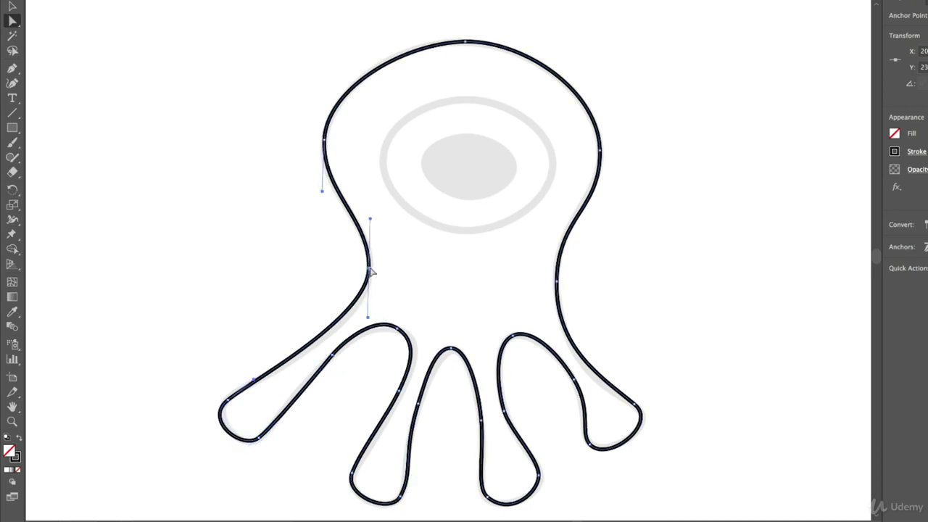
left_click(324, 144)
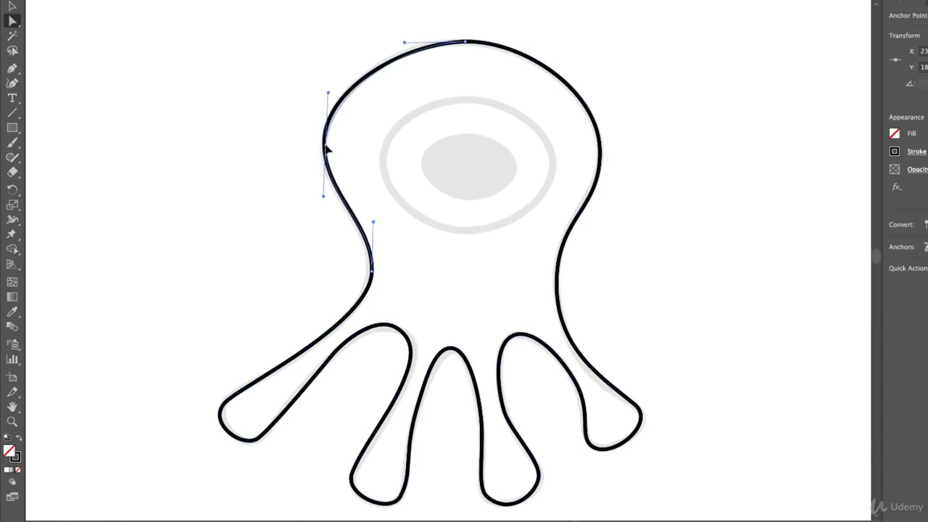
Step: Lengthen both handles of the anchor on top of the head and shift the anchor slightly left
left_click(466, 42)
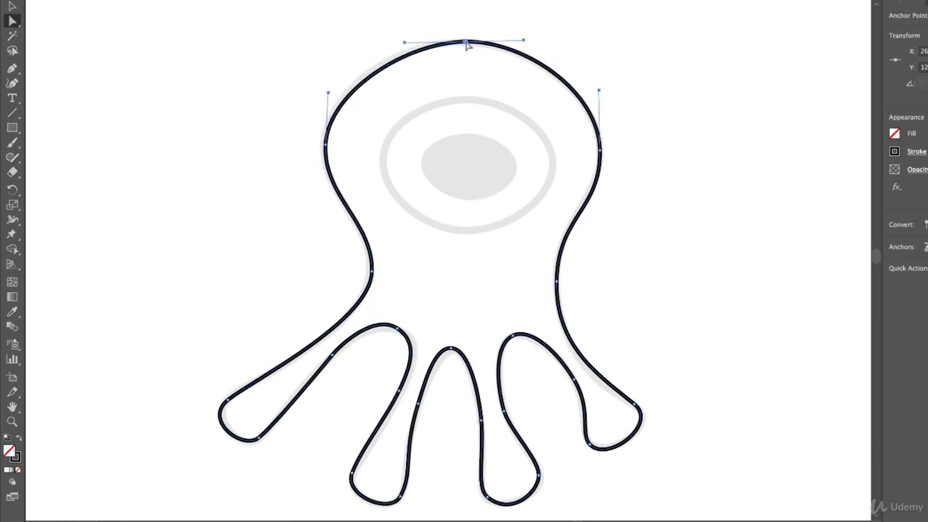
left_click_drag(524, 41, 546, 43)
left_click_drag(407, 43, 392, 42)
left_click_drag(467, 46, 463, 45)
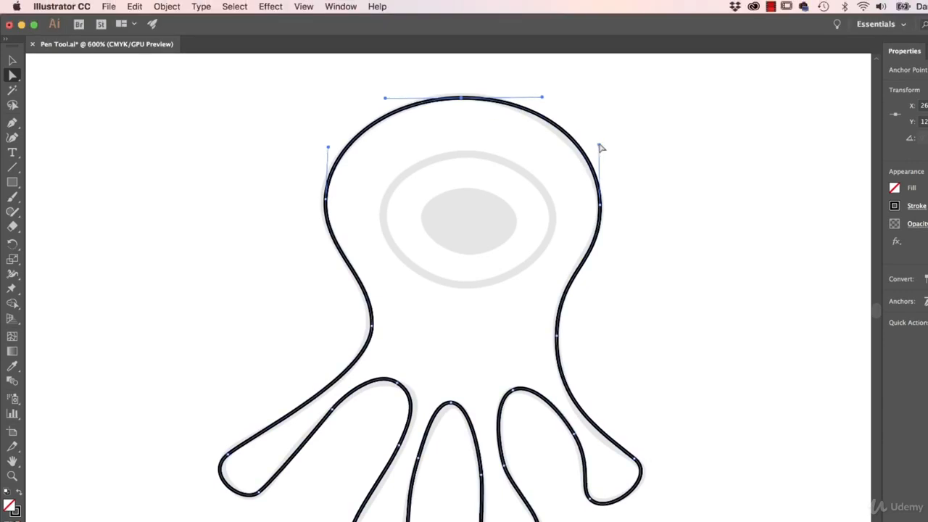
Step: Shorten the upper handle of the anchor on the right side of the head, deselect the outline and activate the Pen tool
left_click_drag(601, 148, 601, 152)
left_click(303, 6)
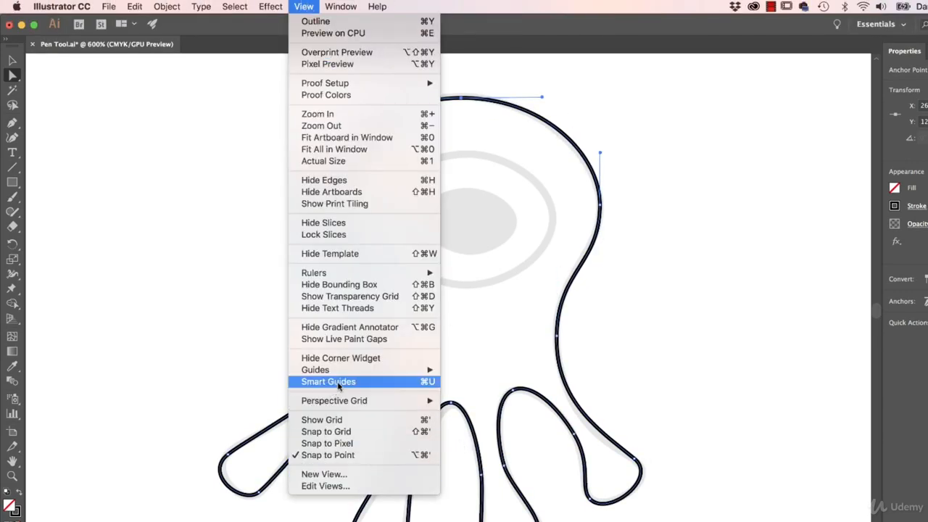
left_click(152, 212)
left_click(628, 285)
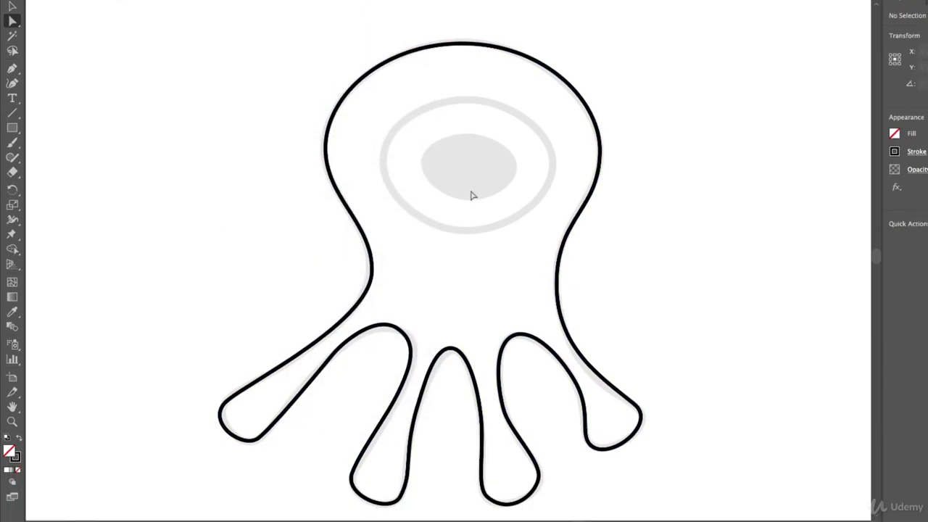
left_click(13, 70)
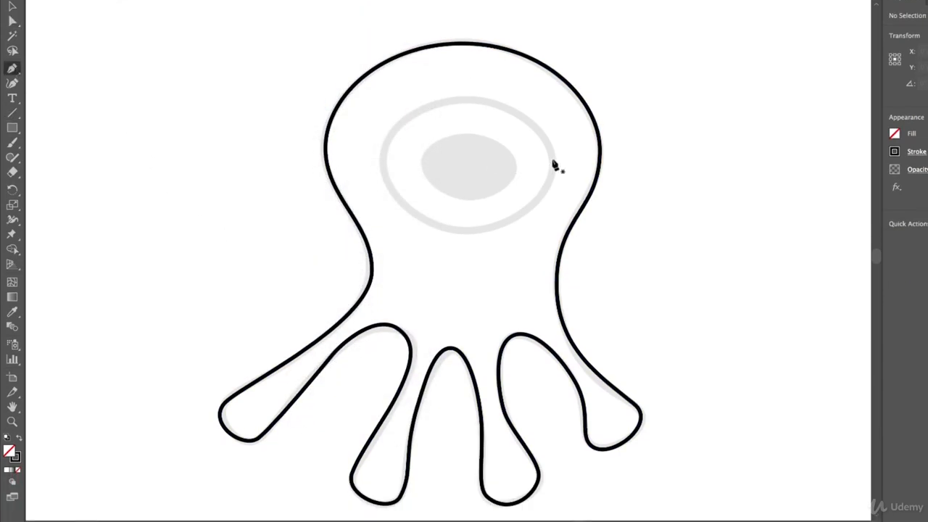
left_click_drag(552, 159, 552, 179)
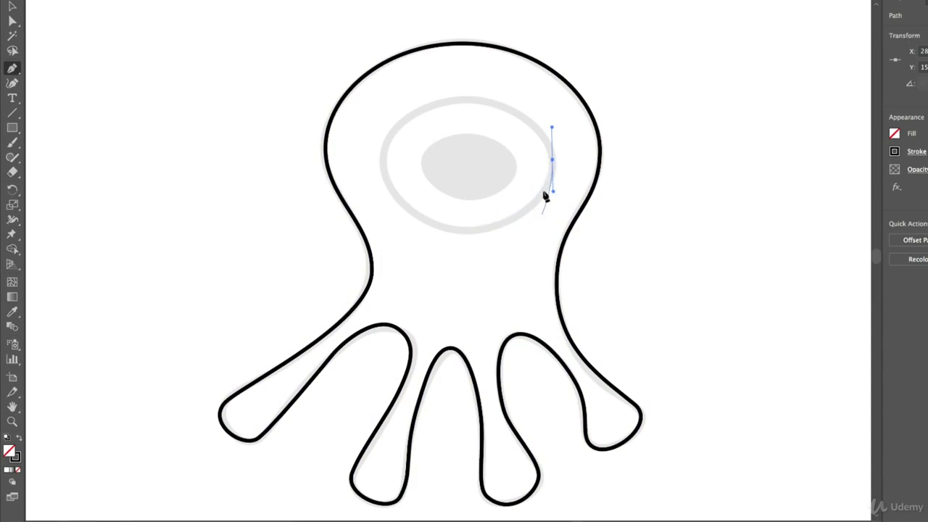
left_click(551, 160)
left_click_drag(551, 144, 551, 124)
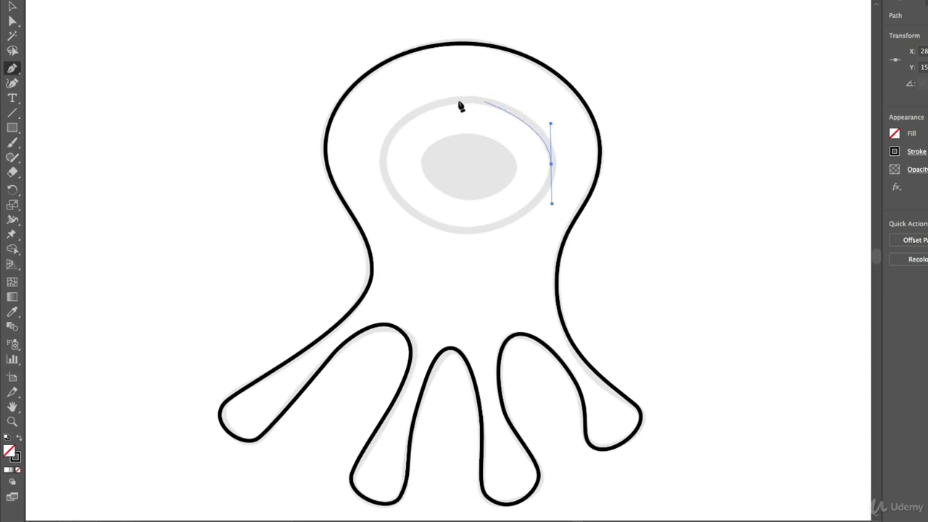
Step: Trace the creature's outer eye ring with a closed Pen path of four smooth anchors, starting and ending at the ring's right edge
left_click(553, 164)
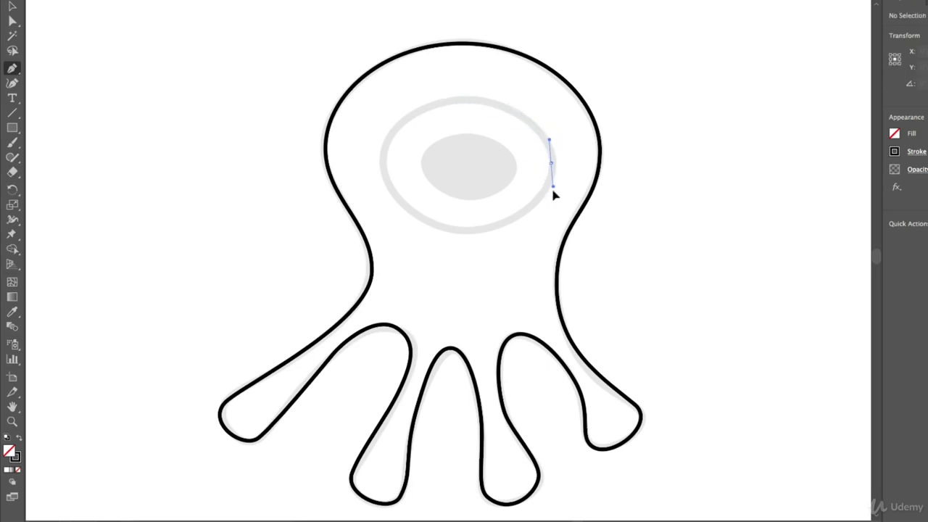
left_click_drag(553, 192, 551, 199)
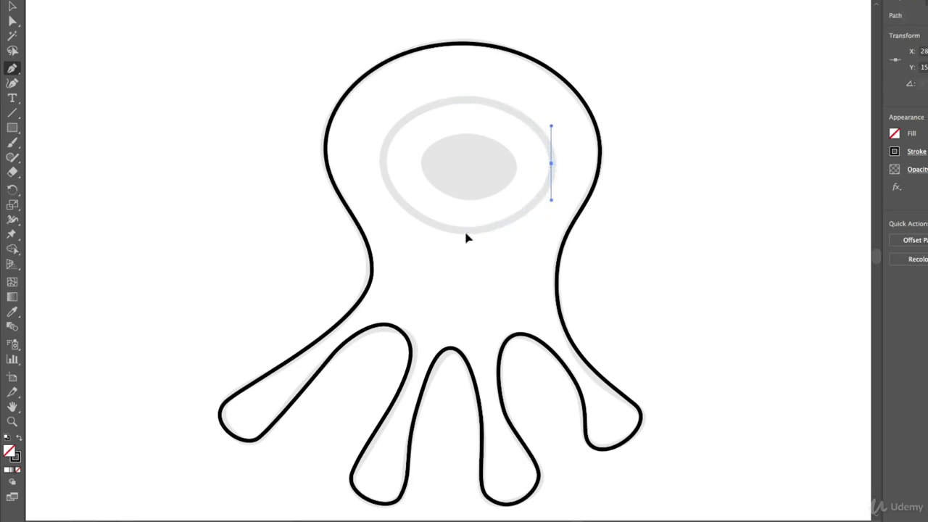
left_click_drag(466, 232, 417, 234)
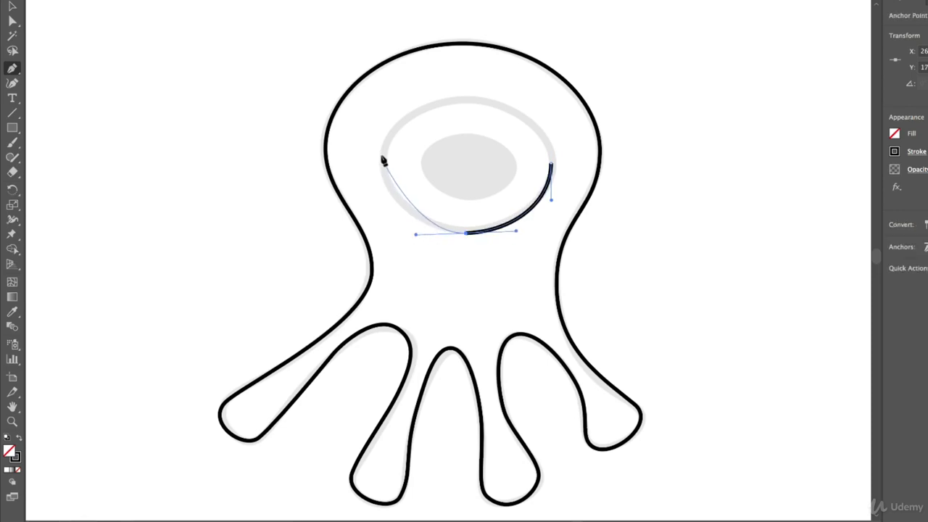
left_click_drag(382, 155, 382, 103)
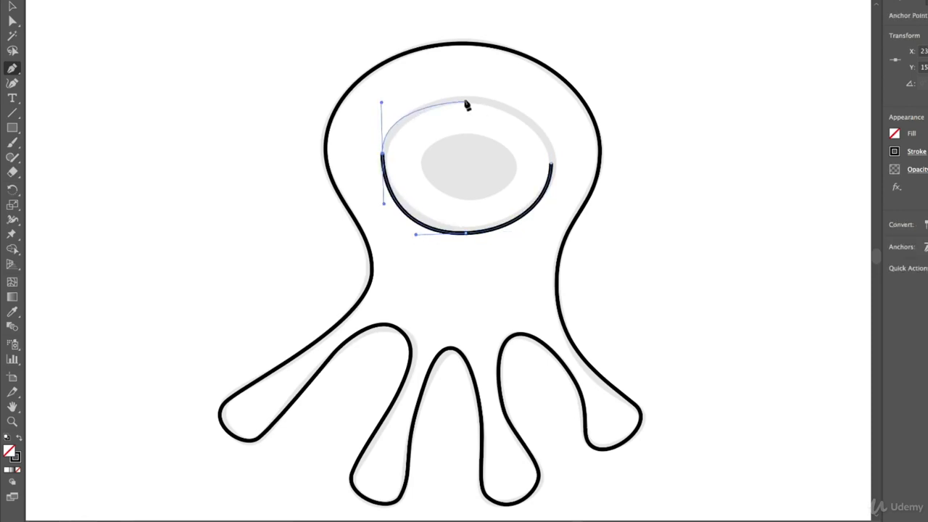
left_click_drag(464, 99, 495, 101)
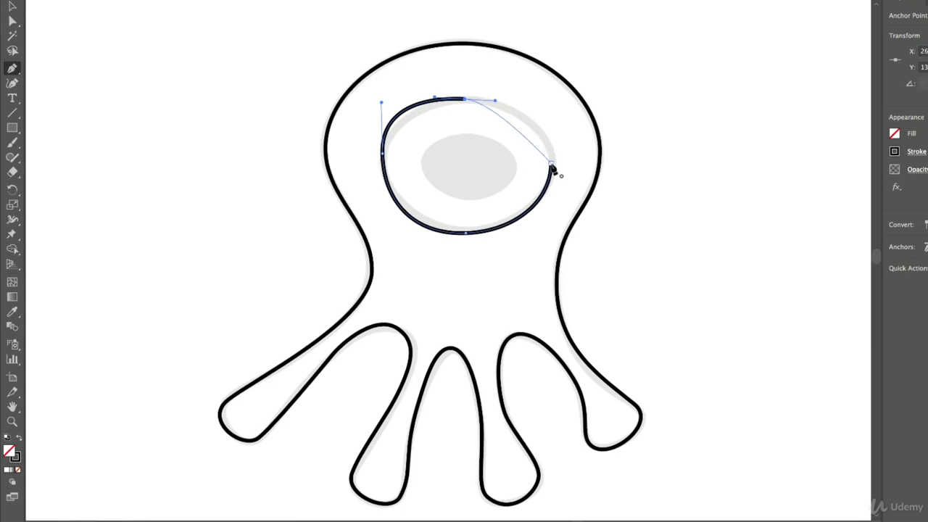
left_click_drag(553, 168, 552, 200)
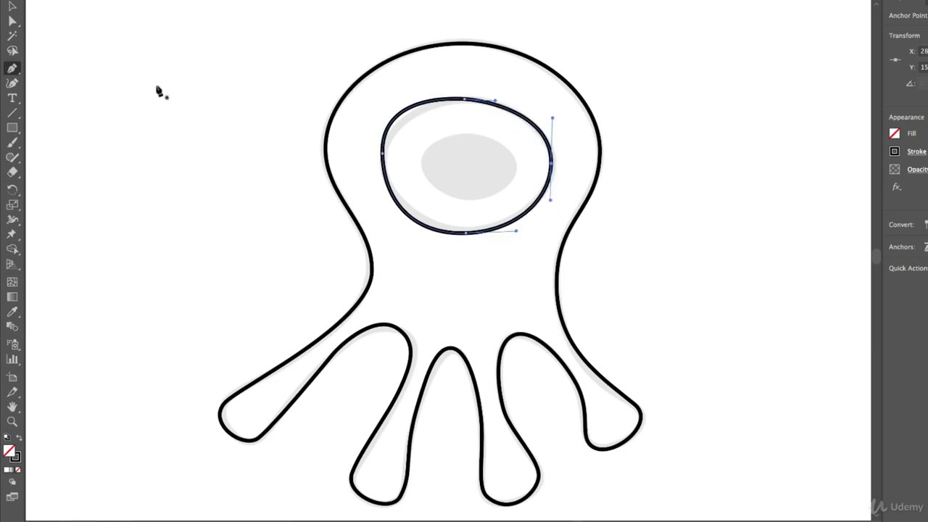
Step: Refine the left and bottom anchors of the eye outline and shorten their handles with Direct Selection to match the template
left_click(12, 20)
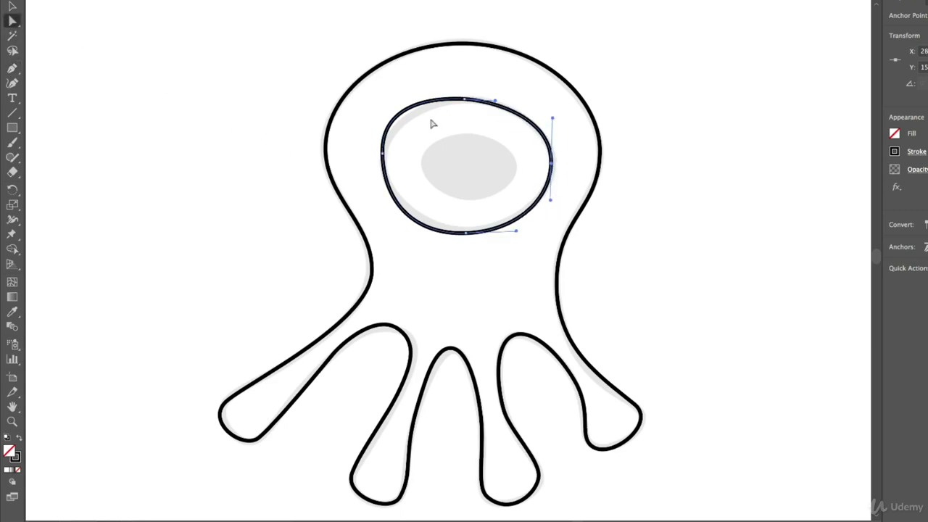
left_click(383, 157)
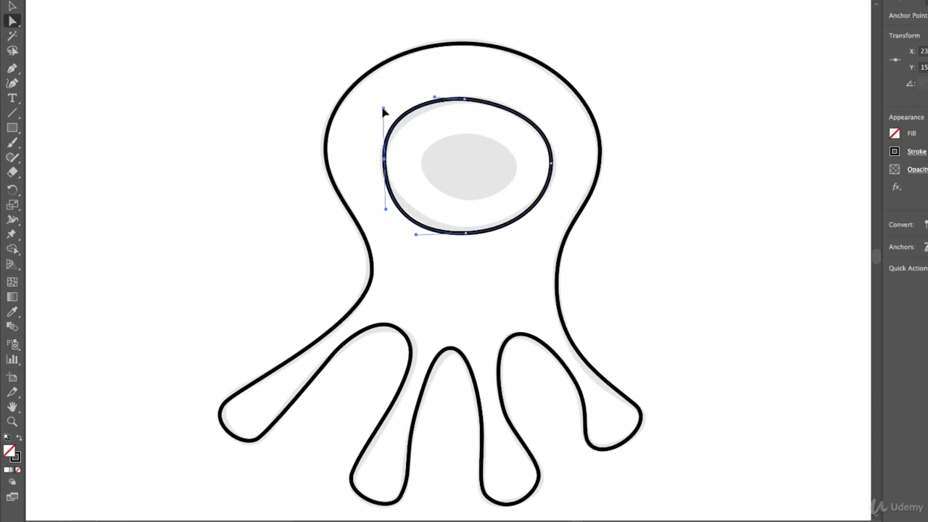
left_click_drag(385, 111, 387, 118)
left_click_drag(383, 209, 382, 195)
left_click_drag(417, 236, 424, 230)
left_click(466, 234)
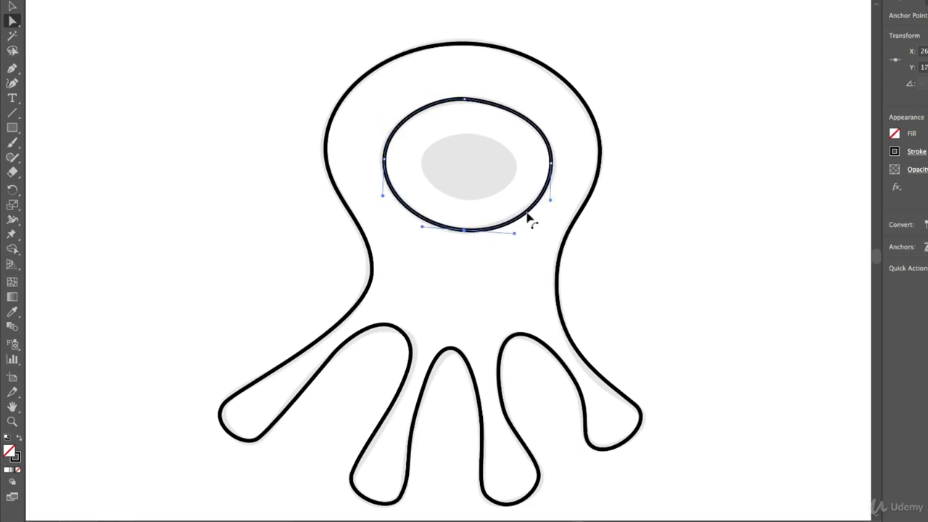
Step: Adjust the right and top anchors of the eye outline and their handles to follow the template ring
left_click_drag(553, 165, 555, 163)
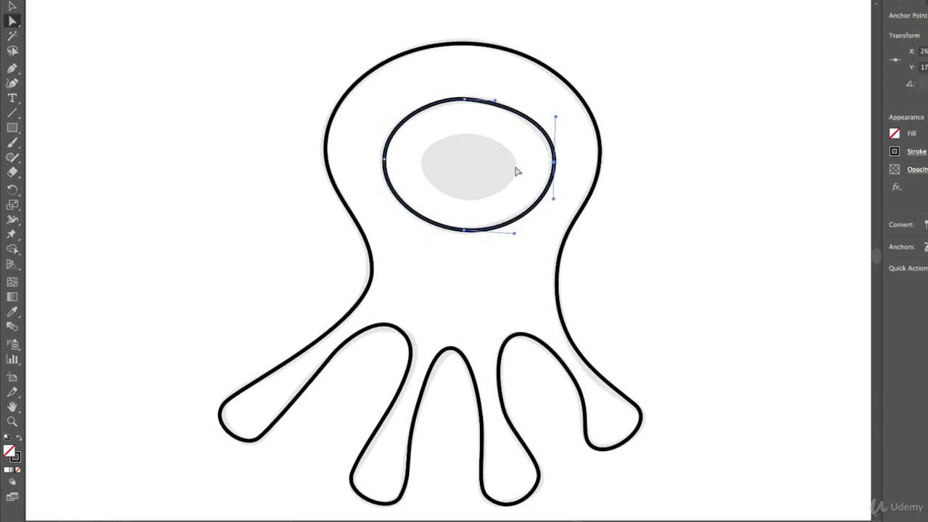
left_click(466, 102)
mouse_move(498, 107)
left_mouse_down()
mouse_move(514, 100)
mouse_move(505, 103)
left_mouse_up()
left_click_drag(440, 104, 427, 99)
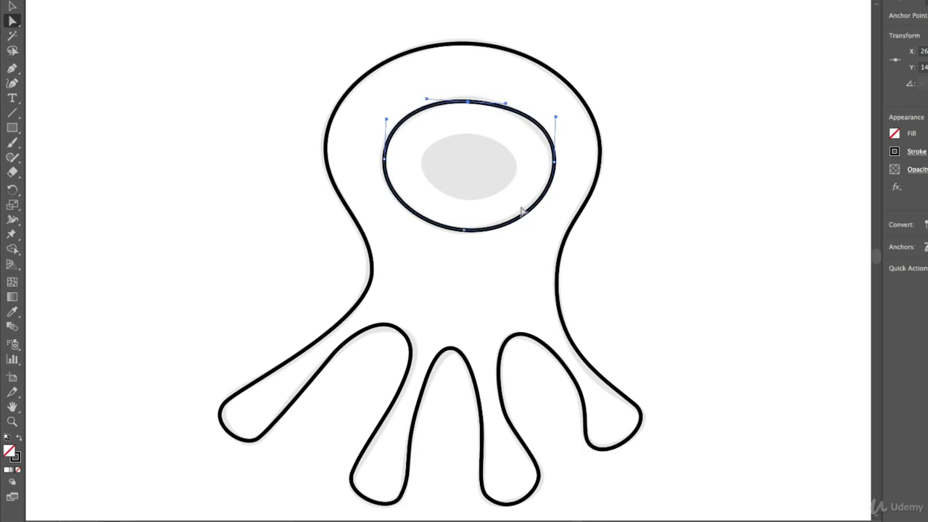
left_click_drag(555, 116, 555, 127)
left_click_drag(555, 161, 551, 160)
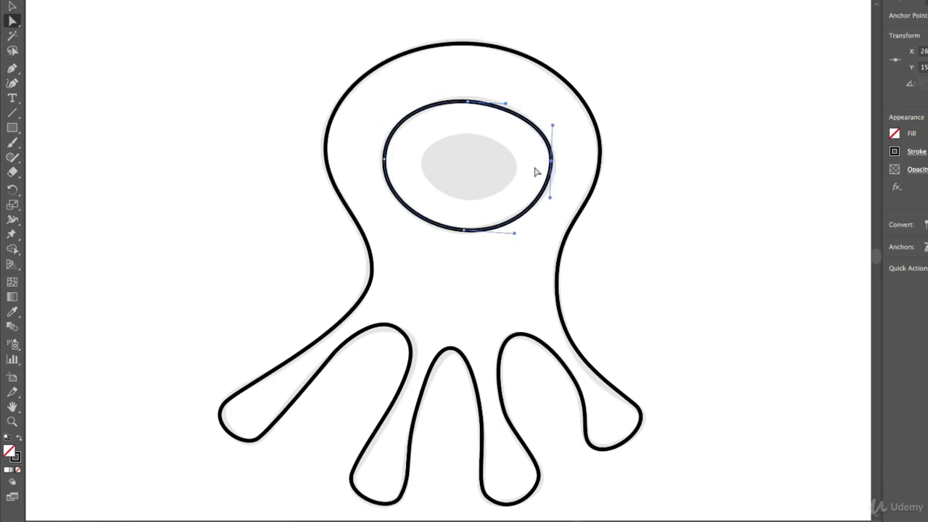
Step: Duplicate the eye outline, scale the copy down and fit it over the grey pupil
left_click(13, 7)
left_click(435, 147)
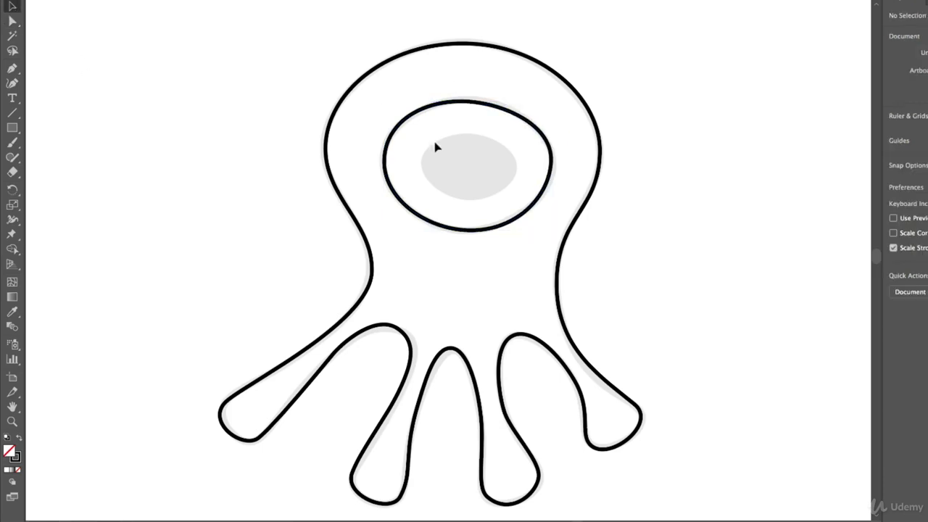
left_click(538, 135)
key("ctrl+c")
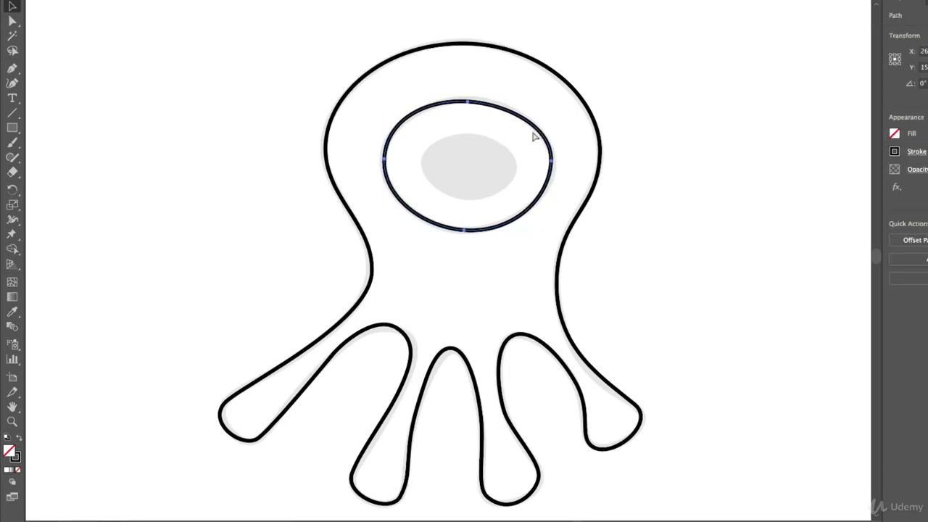
key("ctrl+v")
left_click_drag(533, 196, 478, 256)
left_click_drag(519, 166, 513, 180)
left_click(706, 180)
Step: Start a straight-sided Pen path on the crown template, tracing its left side, base and right side
key("space")
left_click_drag(617, 162, 354, 167)
scroll(269, 257, "right", 10)
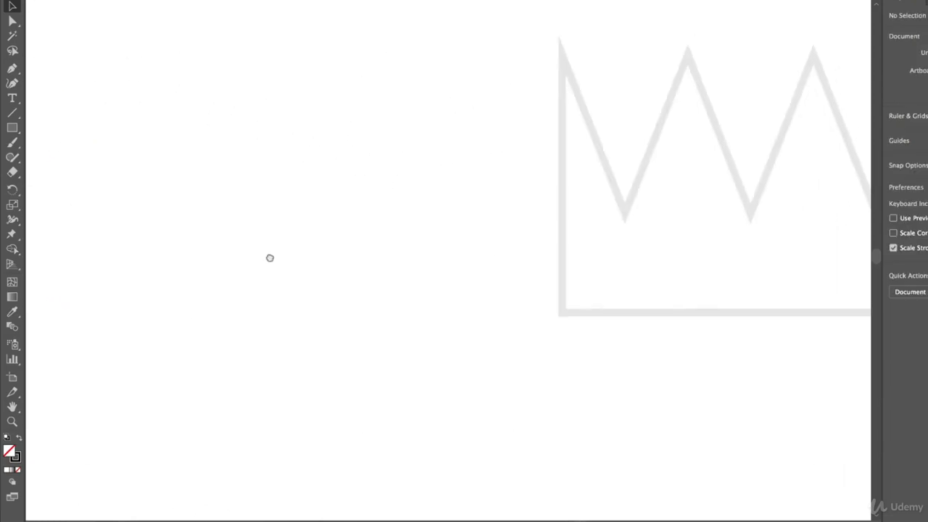
left_click(13, 69)
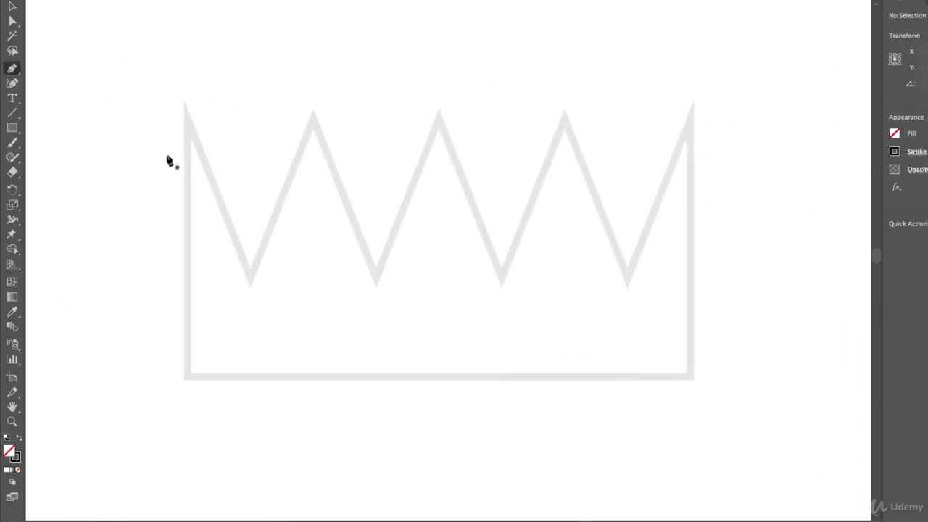
left_click(188, 375)
left_click(691, 375)
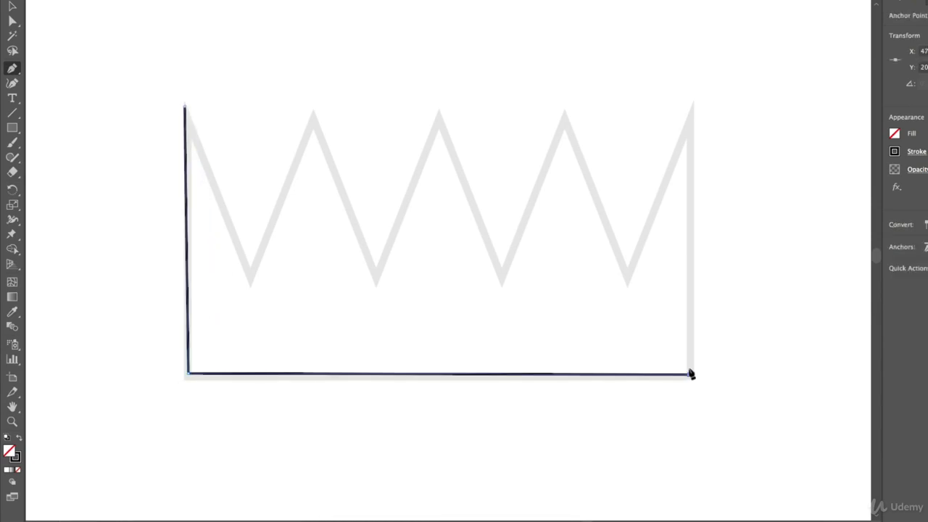
left_click(694, 105)
Step: Trace the crown's zigzag spikes from right to left with corner anchors and close the path at the top-left tip
left_click(627, 280)
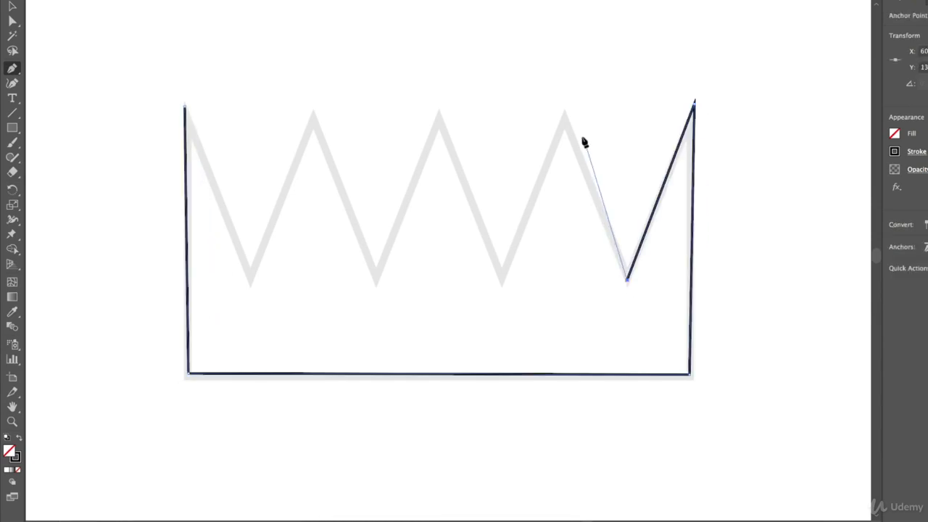
left_click(564, 115)
left_click(497, 277)
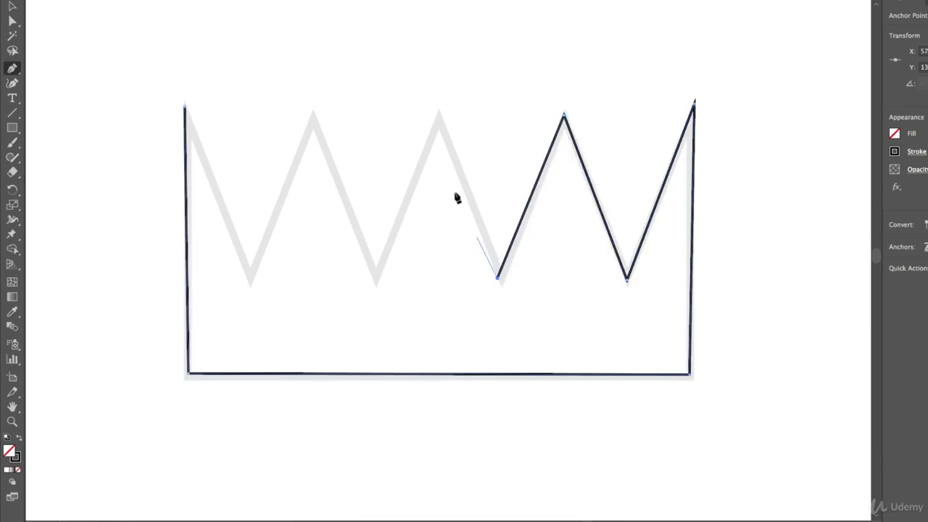
left_click(438, 115)
left_click(374, 277)
left_click(314, 114)
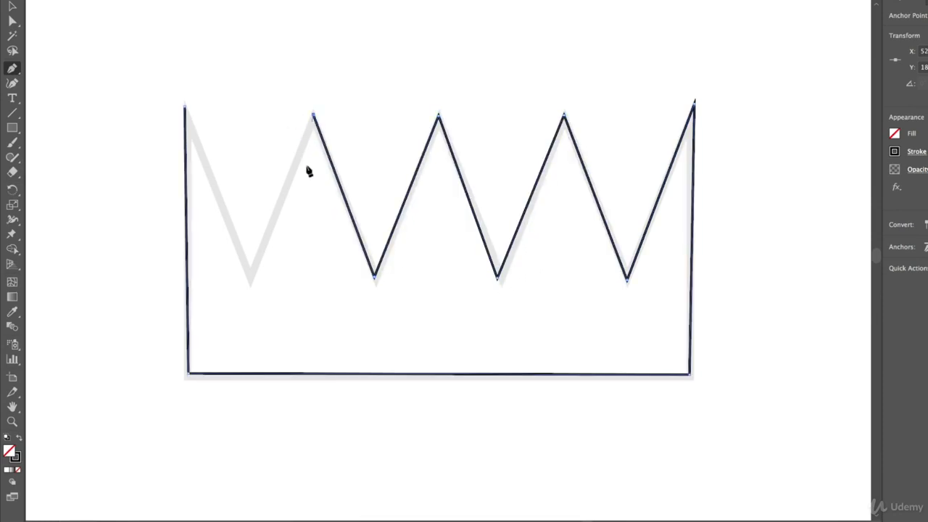
left_click(247, 275)
left_click(185, 106)
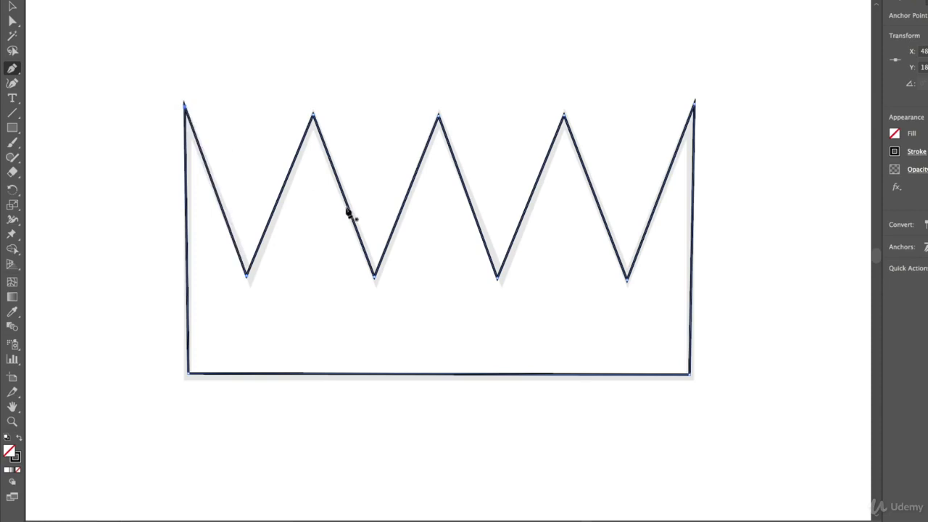
Step: Start a Pen path at the ninja template's bottom-right corner and curve it up the body to the underside of the right arm
left_click_drag(669, 179, 183, 186)
left_click_drag(375, 317, 754, 92)
left_click_drag(501, 482, 451, 298)
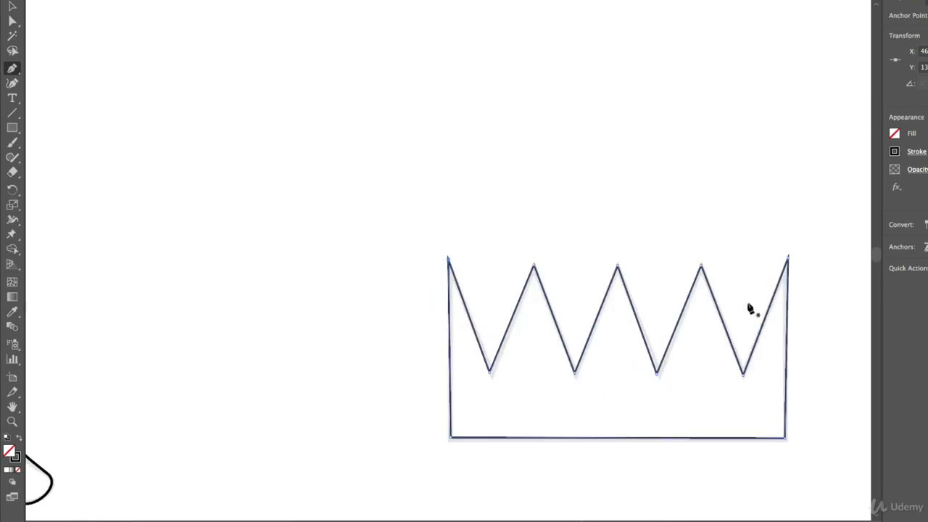
scroll(610, 375, "down", 10)
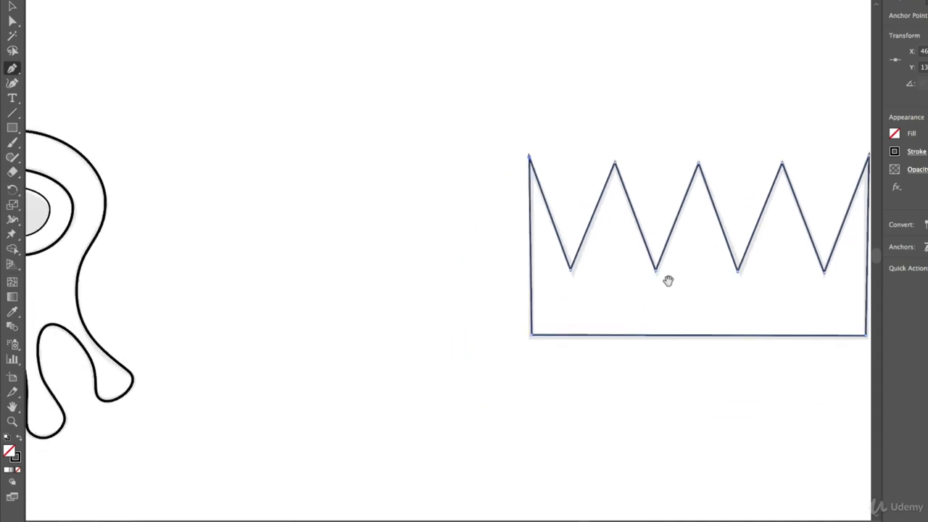
scroll(443, 168, "down", 3)
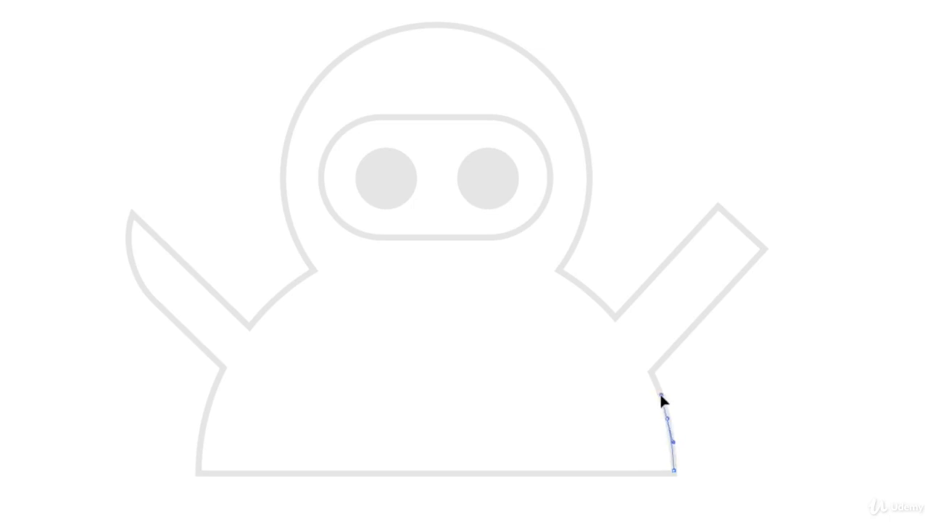
mouse_move(661, 394)
left_mouse_down()
mouse_move(667, 405)
mouse_move(682, 388)
mouse_move(625, 397)
mouse_move(644, 390)
mouse_move(715, 439)
mouse_move(646, 388)
mouse_move(652, 371)
mouse_move(660, 390)
left_mouse_up()
left_click_drag(652, 373, 626, 402)
Step: Trace the ninja's raised right arm with straight segments around its end and back to the shoulder
left_click(764, 250)
left_click(721, 206)
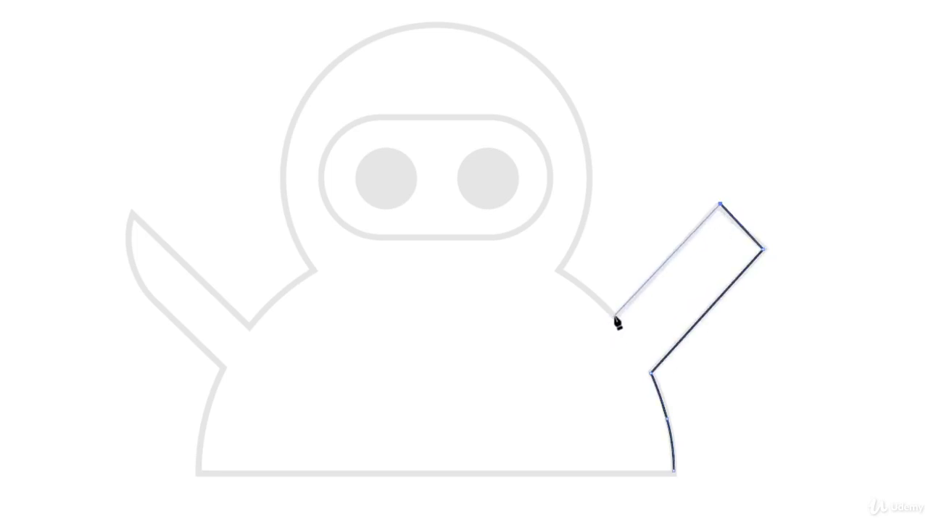
left_click(611, 312)
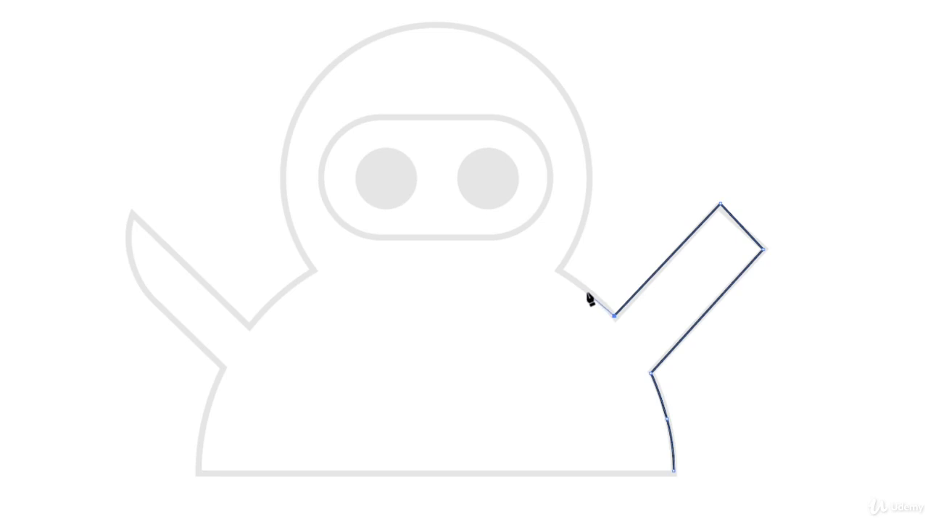
Step: Trace the ninja's right shoulder with a smooth anchor midway and an anchor where it meets the head
left_click(583, 287)
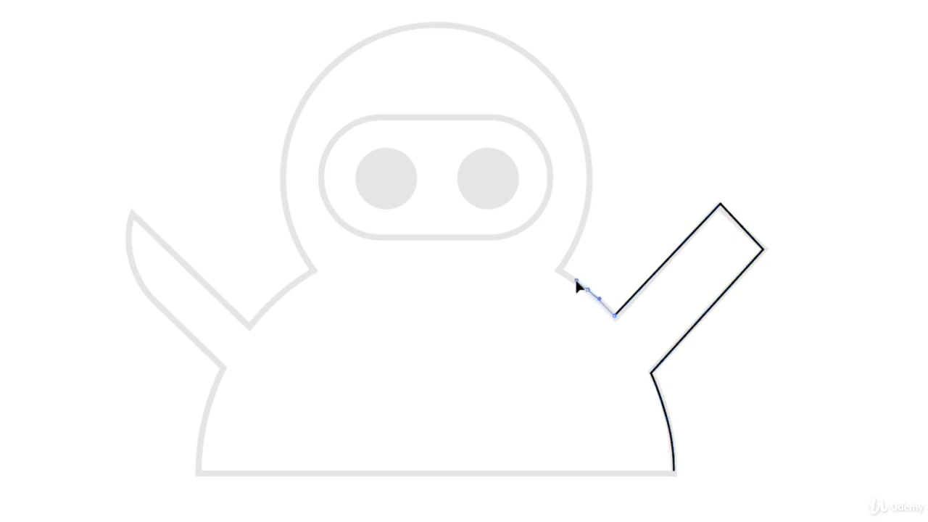
left_click(560, 271)
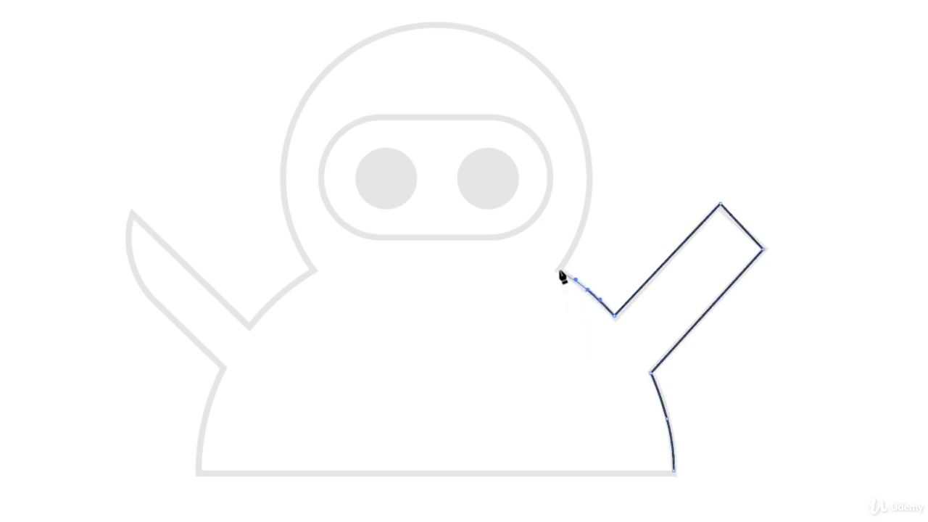
left_click_drag(557, 270, 567, 147)
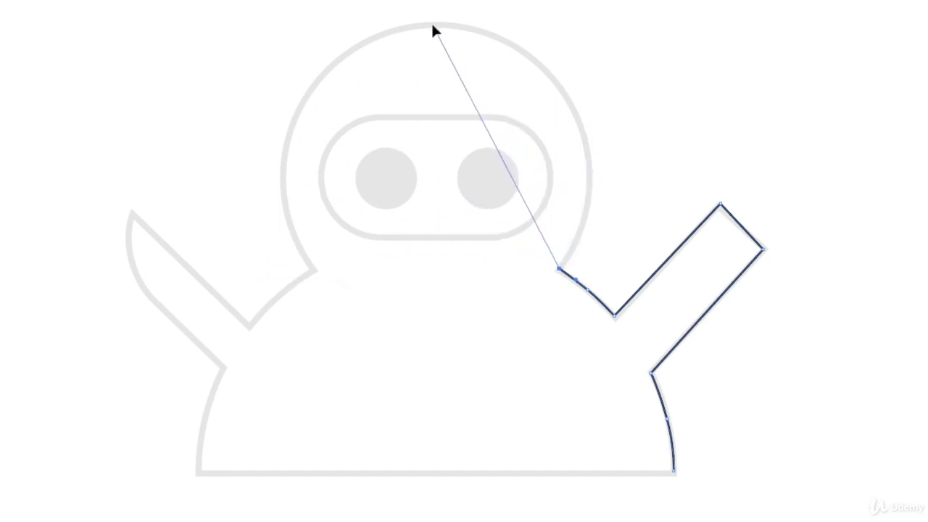
left_click_drag(433, 26, 52, 0)
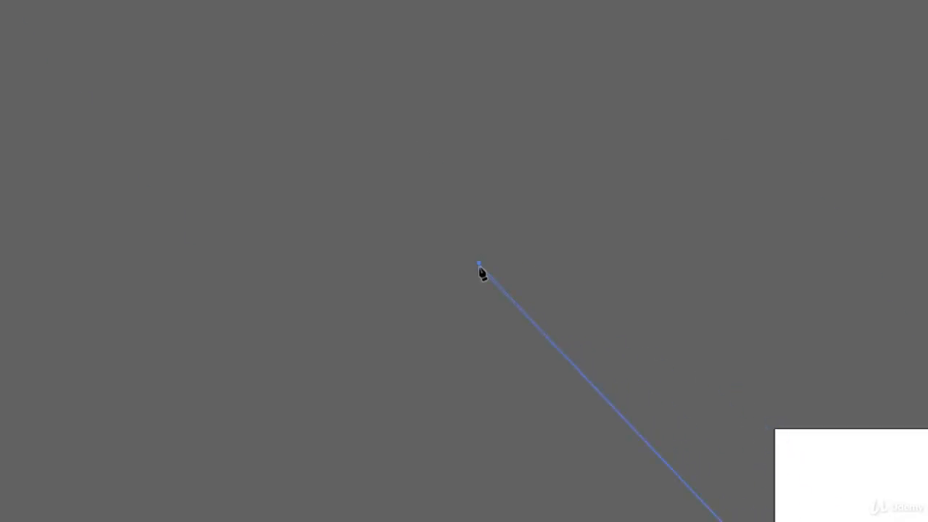
left_click_drag(473, 262, 463, 260)
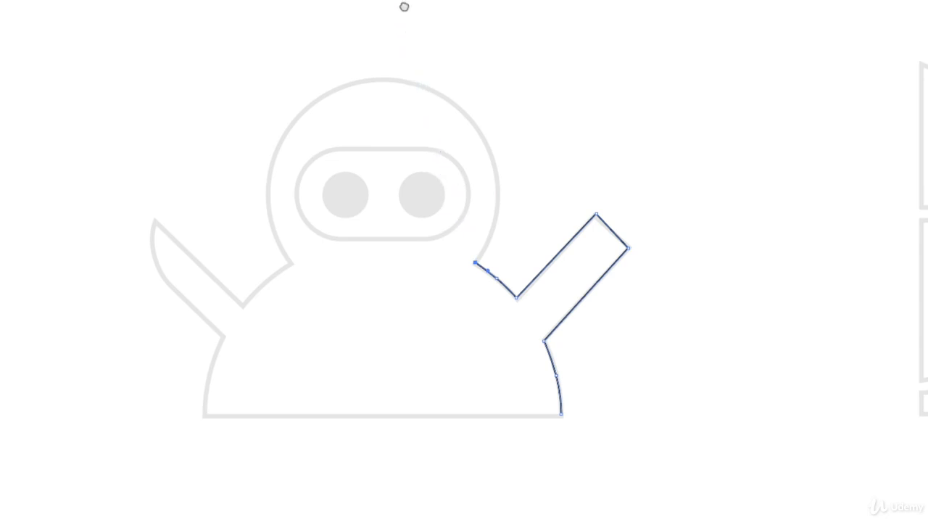
left_click_drag(404, 6, 498, 164)
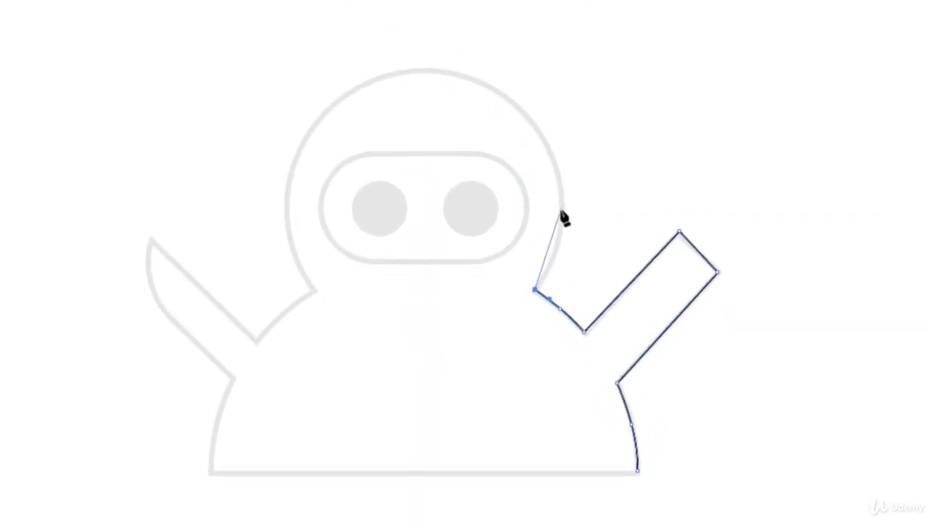
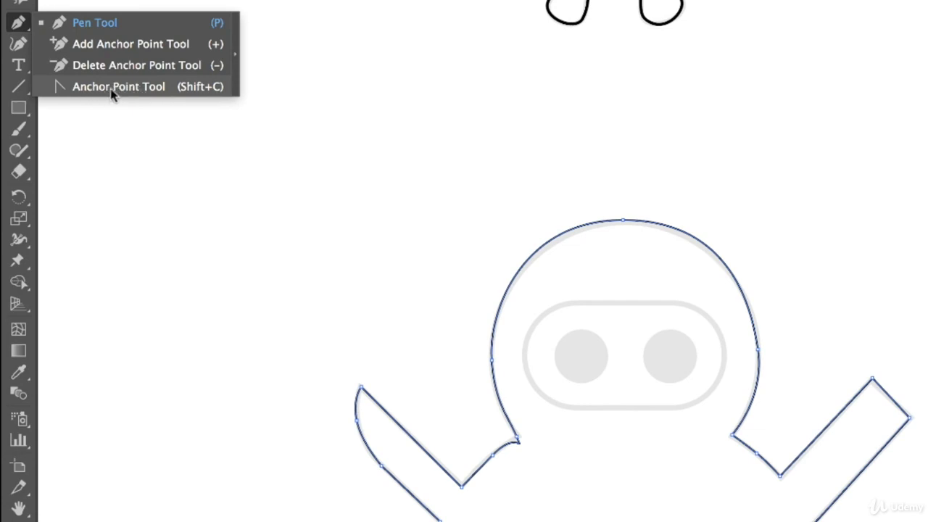
Step: Remove the kink at the ninja's left neck corner by converting its anchor with the Anchor Point Tool
left_click(87, 87)
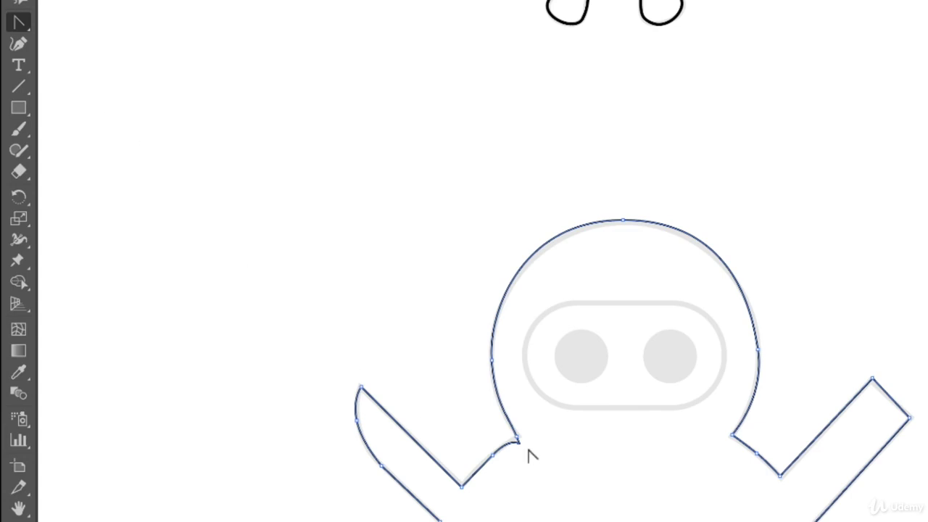
key("ctrl+plus")
key("ctrl+plus")
left_click_drag(387, 51, 722, 313)
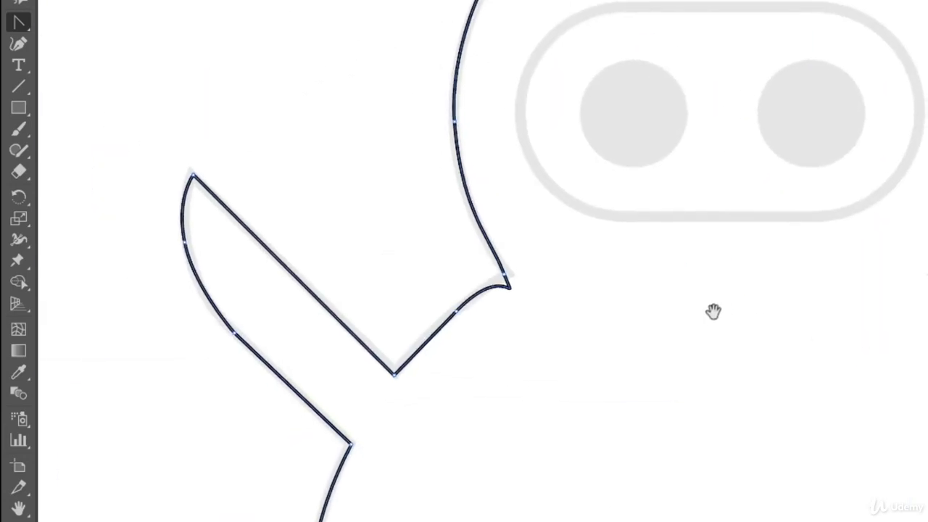
left_click(505, 280)
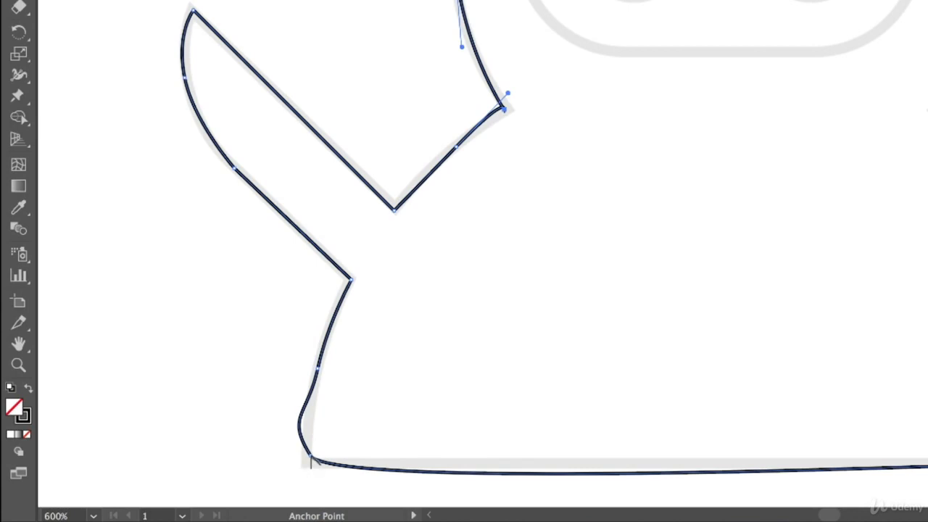
Step: Convert the smooth anchor at the bottom-left of the ninja's body to a corner point
scroll(421, 326, "down", 4)
scroll(420, 326, "left", 2)
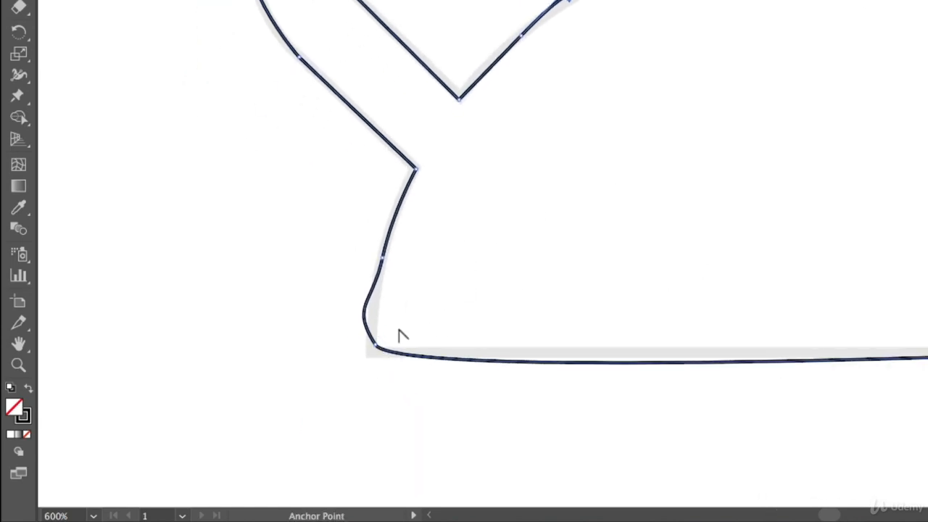
left_click(375, 347)
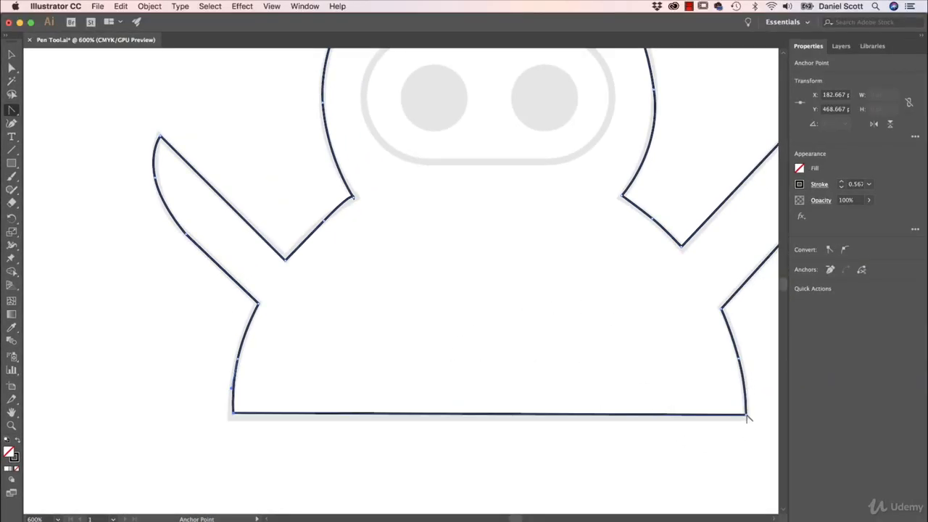
Step: Try pulling handles out of the anchor at the body's bottom-right corner and collapsing them back to a corner point
left_click_drag(747, 418, 685, 378)
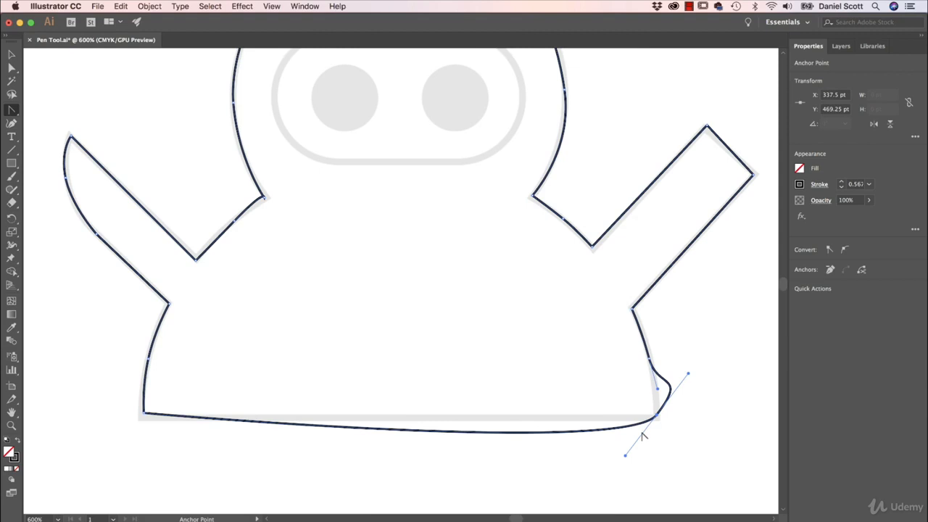
left_click(656, 415)
key("super+z")
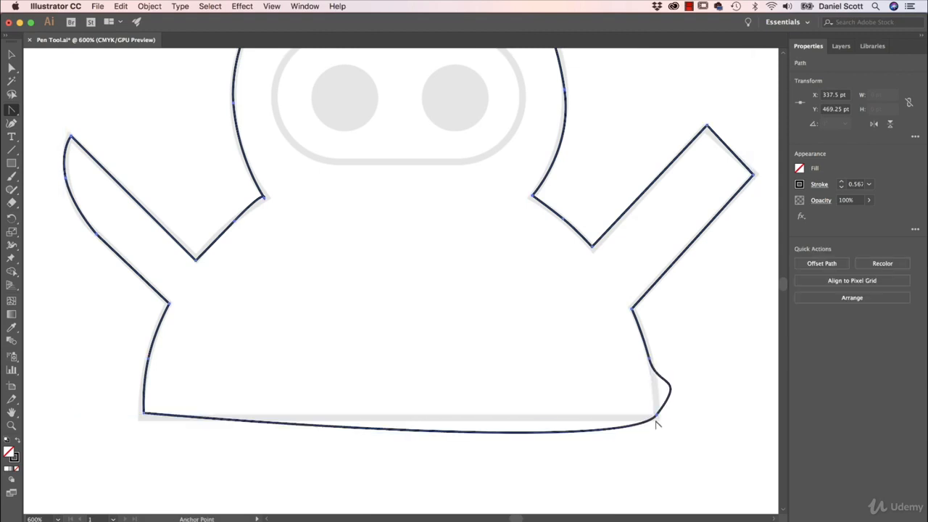
left_click(658, 415)
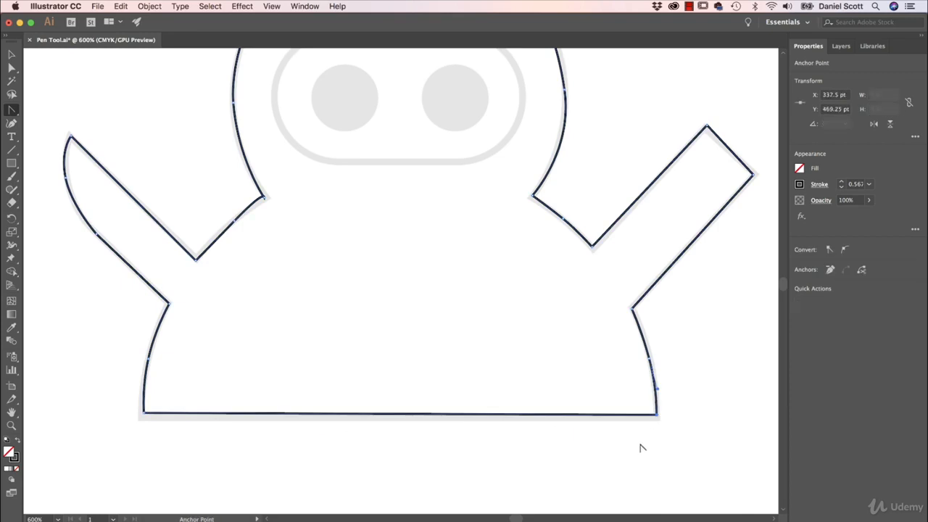
left_click_drag(658, 416, 687, 376)
key("super+z")
Step: Adjust the middle anchor of the ninja's left shoulder with Direct Selection and re-angle both its handles along the template
scroll(414, 255, "up", 5)
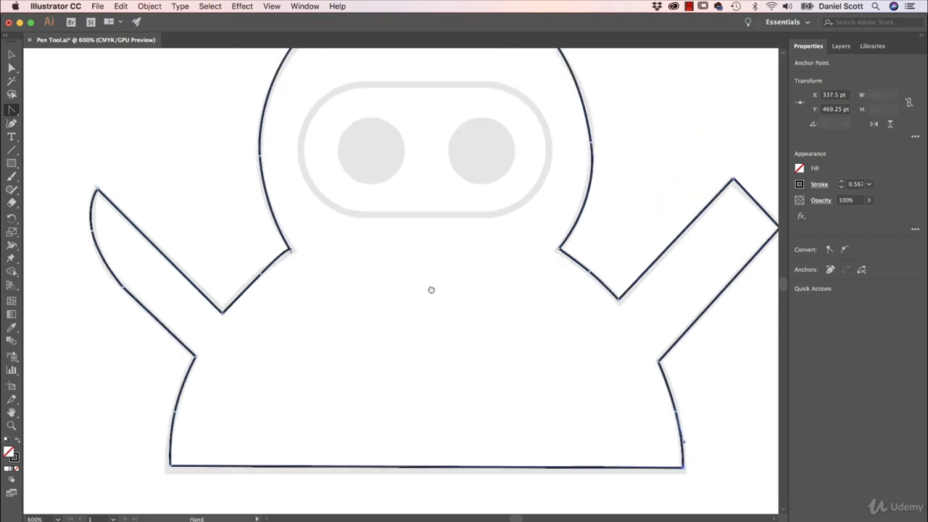
left_click(12, 68)
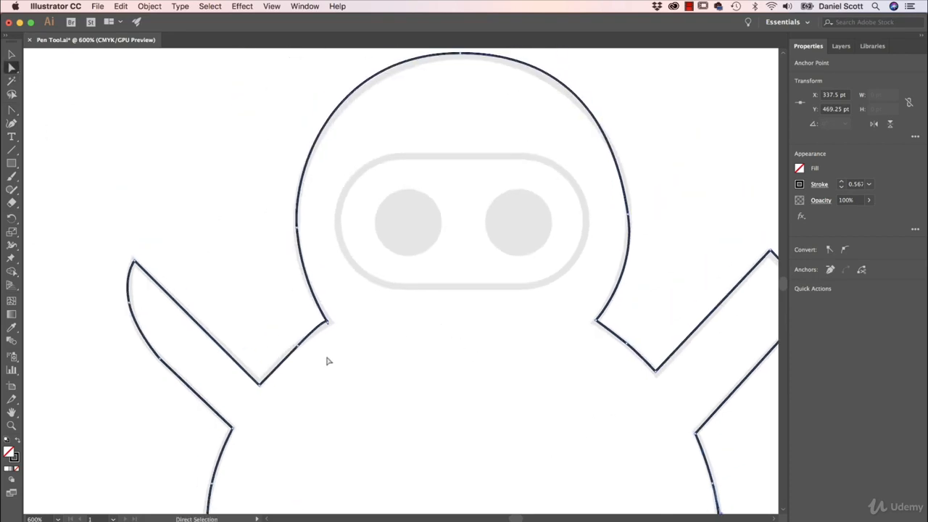
left_click(298, 348)
key("super+equal")
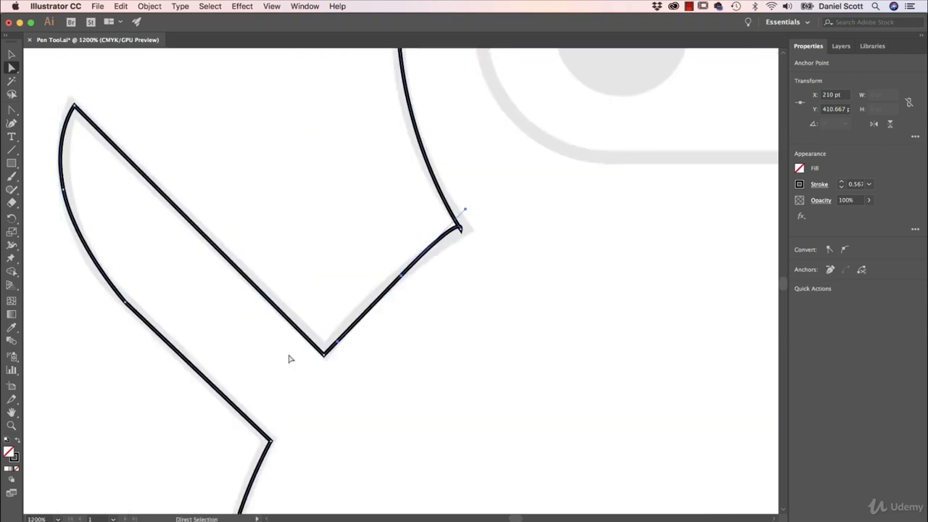
mouse_move(400, 271)
left_mouse_down()
mouse_move(353, 227)
mouse_move(400, 276)
left_mouse_up()
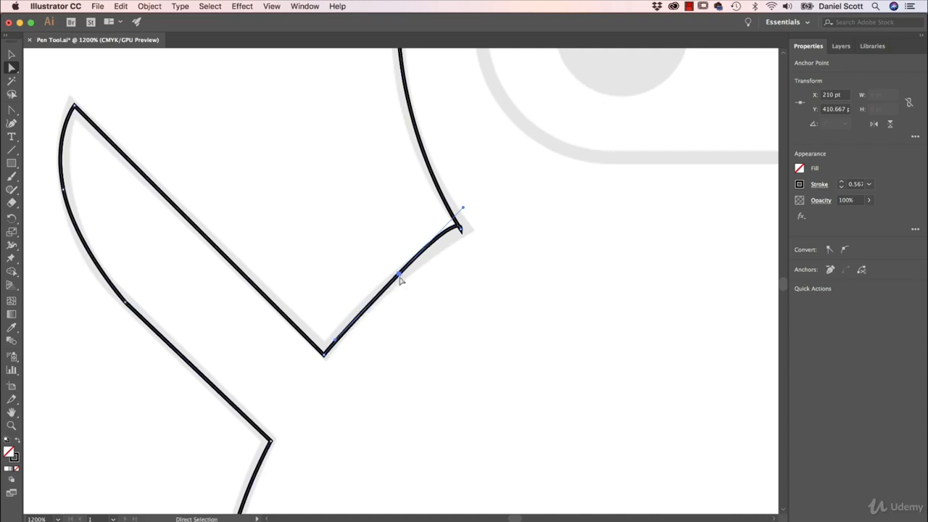
left_click_drag(335, 341, 317, 327)
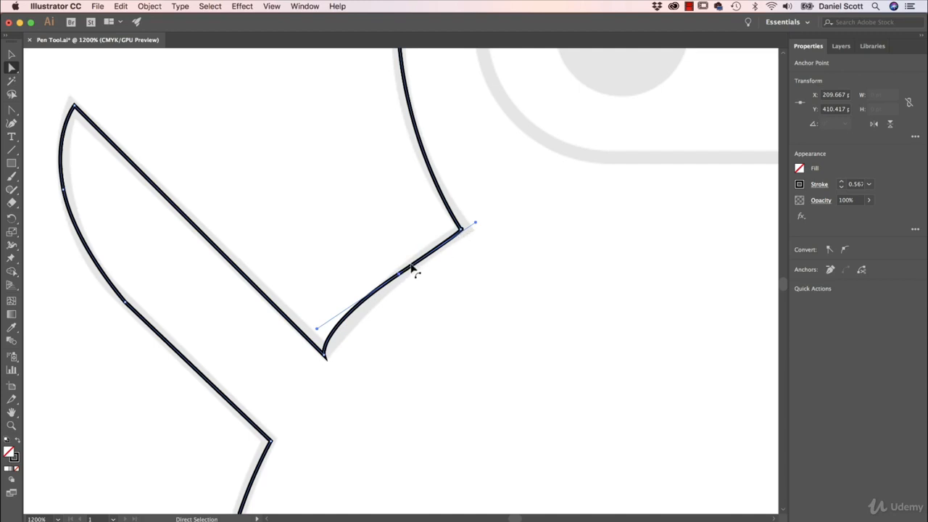
left_click_drag(474, 226, 440, 234)
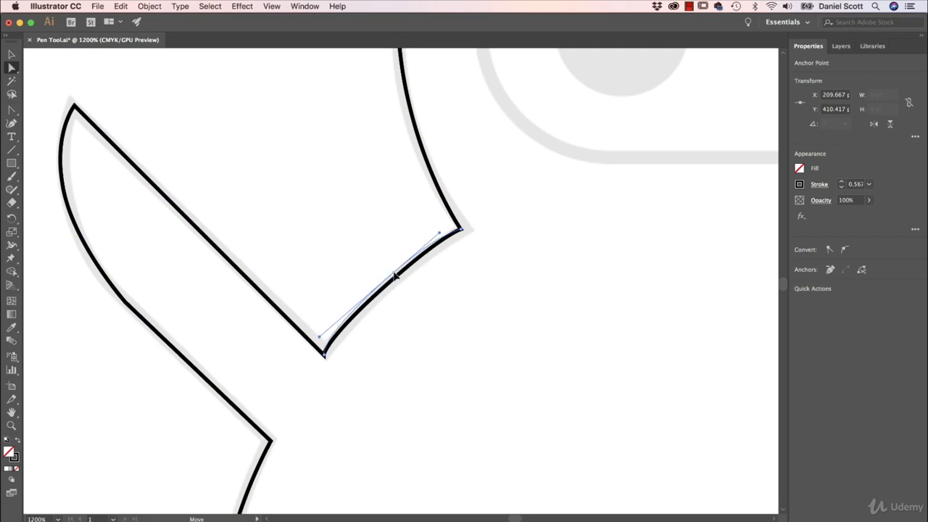
Step: Shorten the left shoulder anchor's lower handle, nudge the anchor onto the template curve and deselect the path
left_click(326, 331)
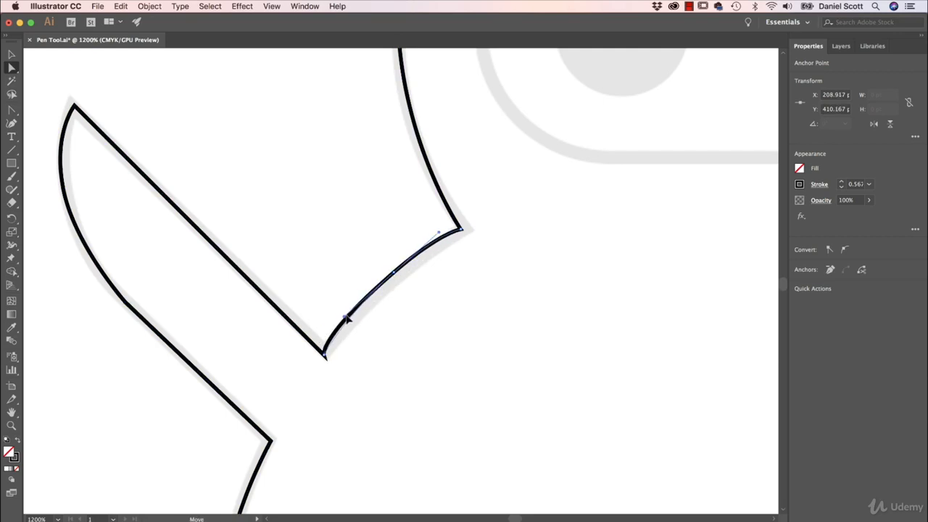
left_click(389, 281)
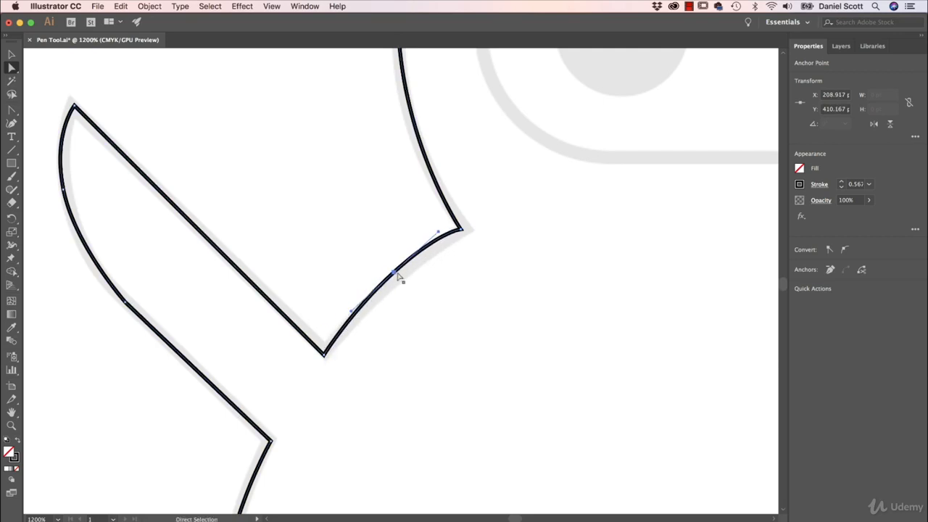
left_click(397, 281)
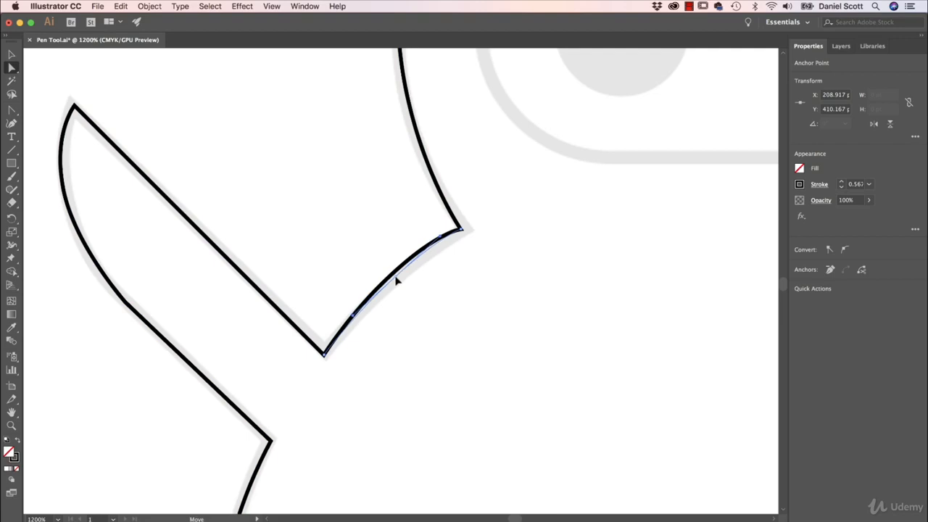
left_click(435, 242)
left_click(511, 238)
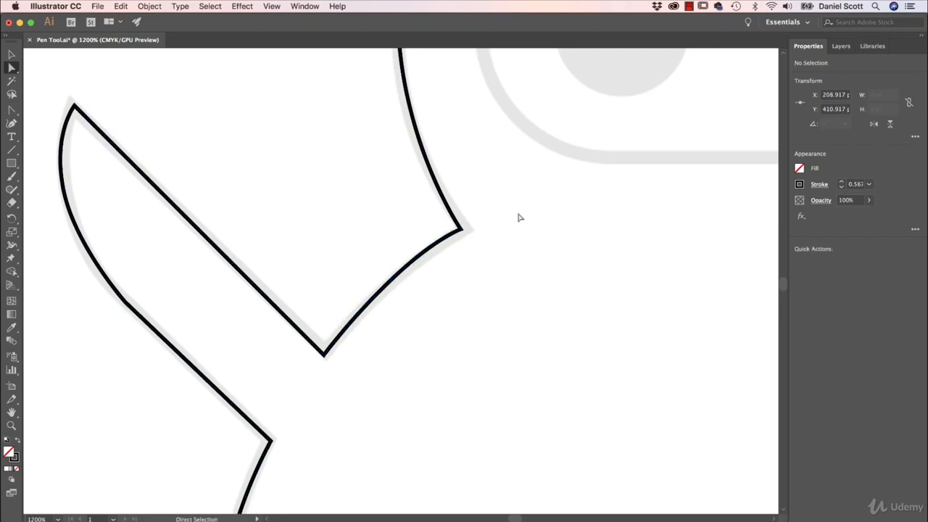
Step: Examine the direction handles of the anchor at the top of the ninja's head
left_click_drag(555, 165, 441, 355)
left_click_drag(469, 295, 348, 368)
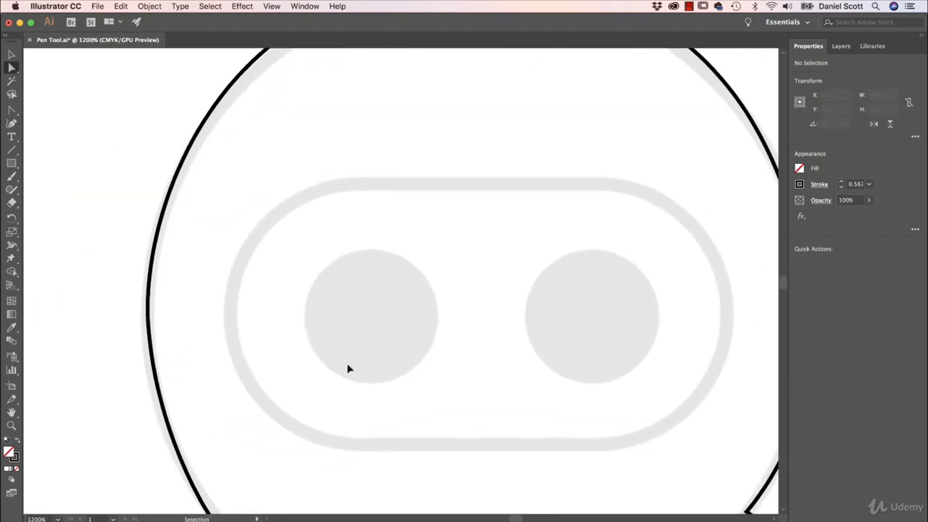
key("super+minus")
key("super+minus")
left_click(439, 133)
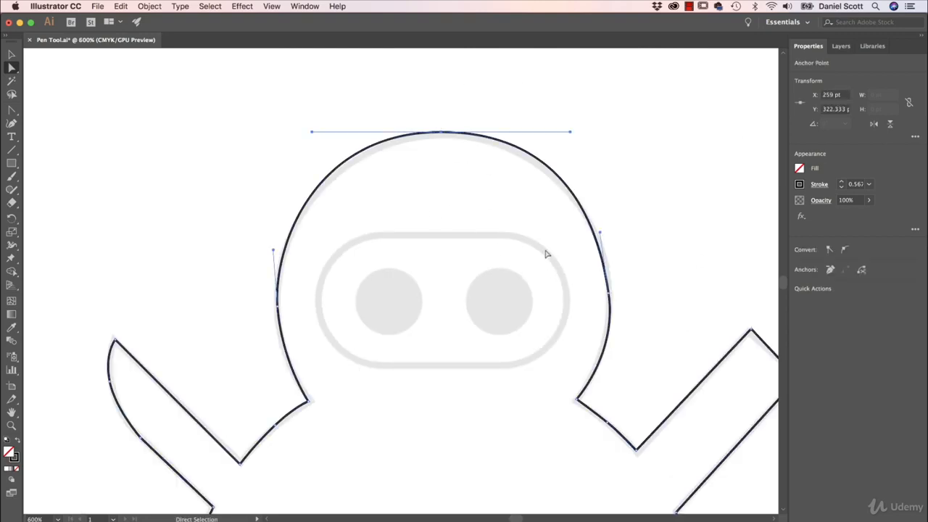
left_click(567, 298)
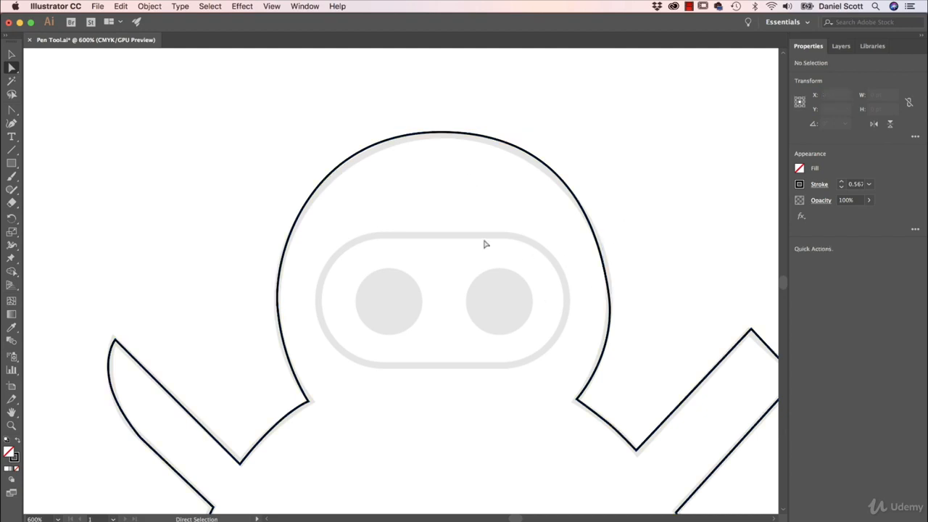
left_click(442, 132)
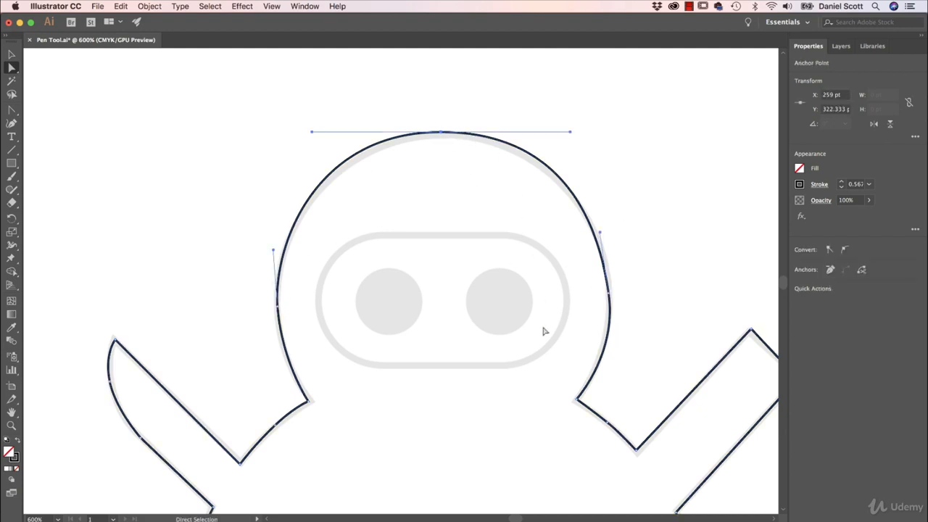
Step: Draw a circle about 43.5 pt in diameter with the Ellipse Tool in the empty area left of the ninja's head
left_click(133, 138)
left_click_drag(12, 163, 64, 187)
left_click_drag(76, 117, 208, 252)
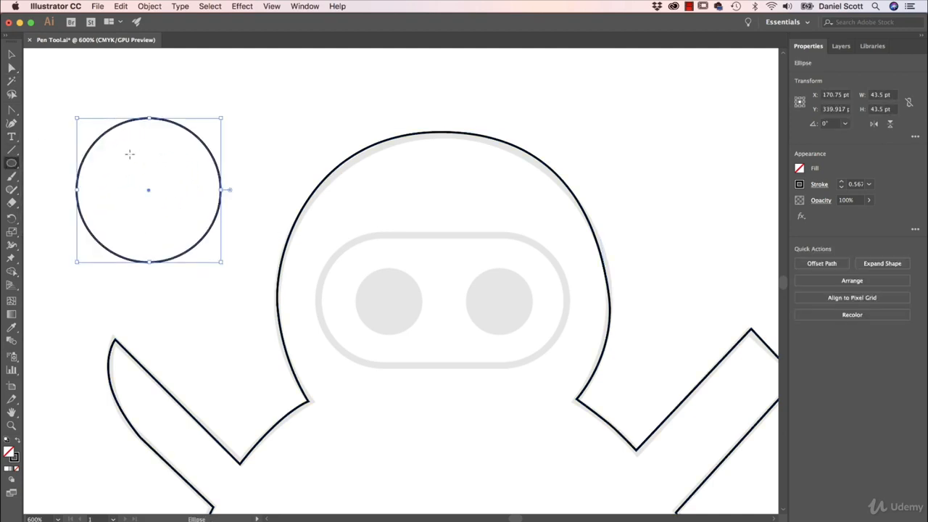
Step: Examine the direction handles on the circle's top and right anchor points using Direct Selection
left_click(11, 68)
key("super+shift+a")
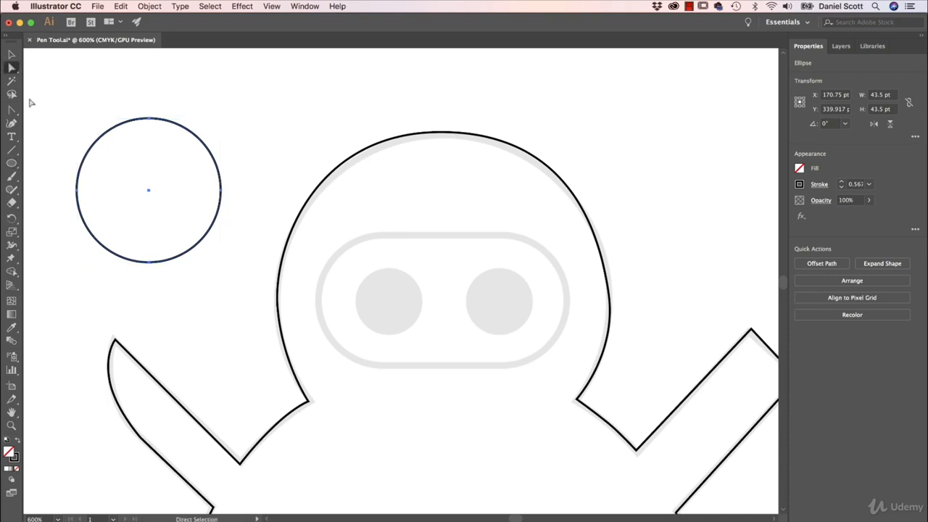
left_click(150, 119)
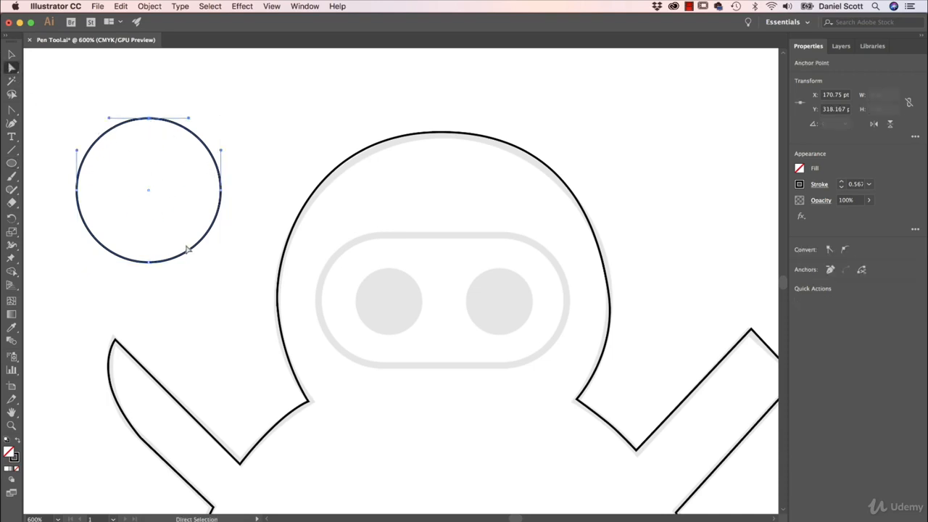
left_click_drag(66, 92, 224, 294)
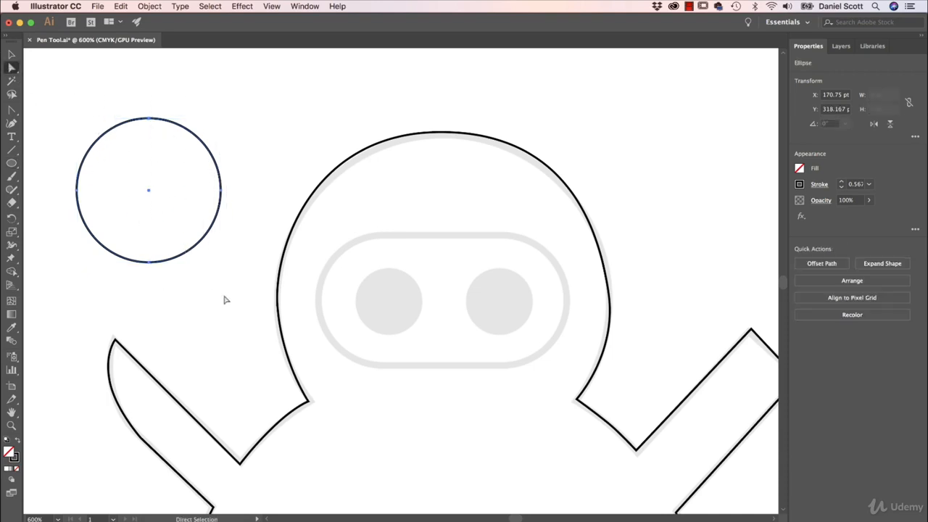
left_click(221, 190)
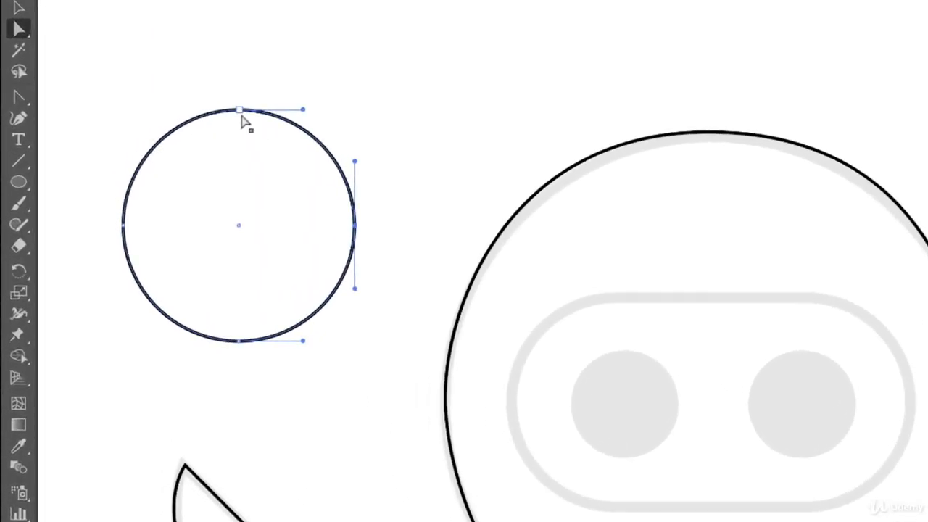
left_click(149, 118)
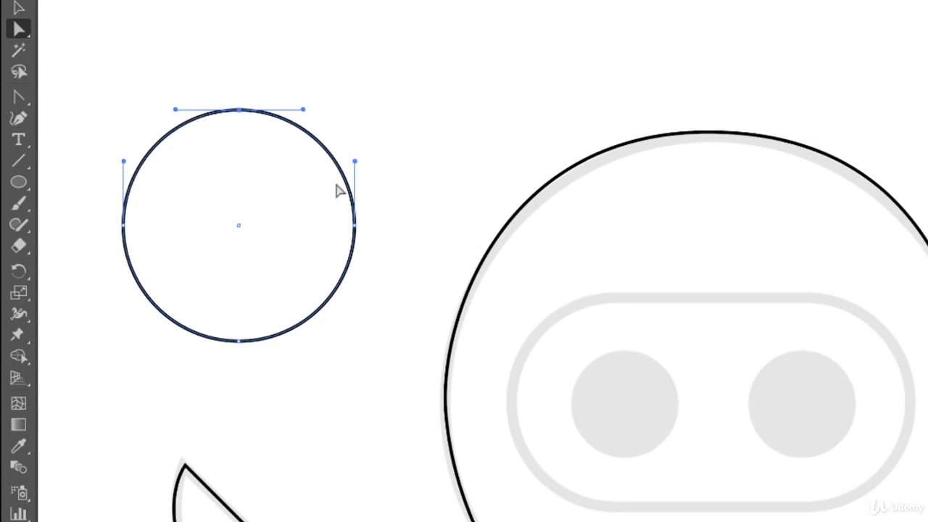
Step: Nudge the ninja head's left anchor slightly up and rotate the left and right anchors' direction handles to vertical
left_click(447, 405)
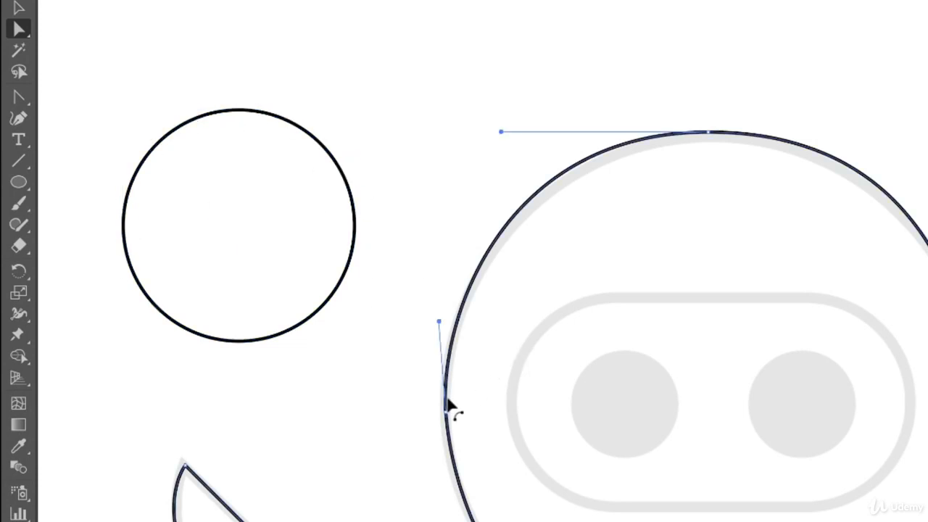
left_click(707, 133)
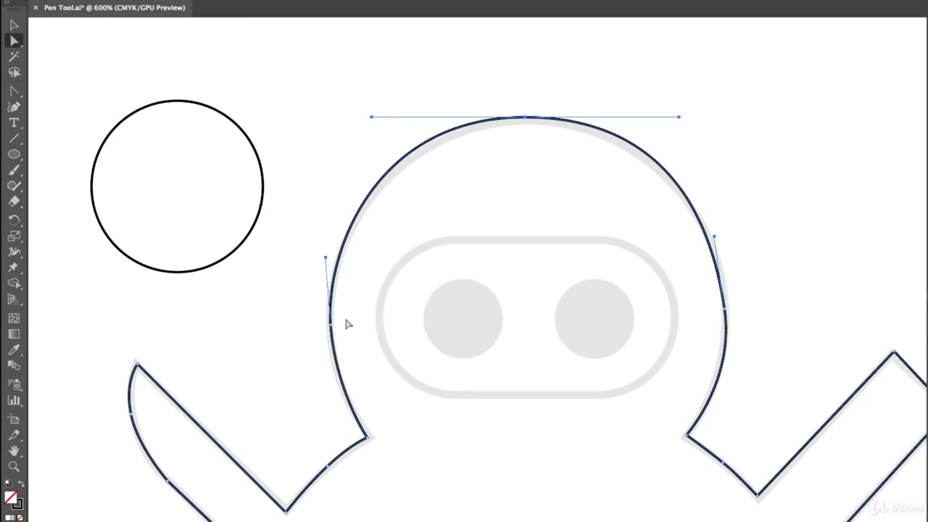
mouse_move(331, 323)
left_mouse_down()
mouse_move(731, 320)
mouse_move(332, 317)
left_mouse_up()
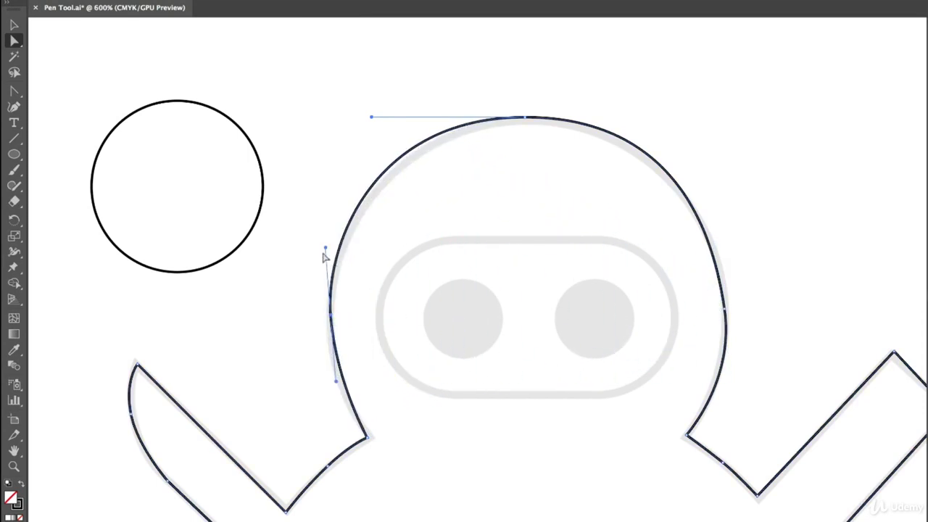
mouse_move(325, 250)
left_mouse_down()
mouse_move(331, 241)
mouse_move(285, 305)
mouse_move(369, 234)
mouse_move(334, 232)
mouse_move(291, 253)
mouse_move(327, 263)
mouse_move(255, 269)
mouse_move(340, 264)
mouse_move(333, 255)
mouse_move(331, 263)
left_mouse_up()
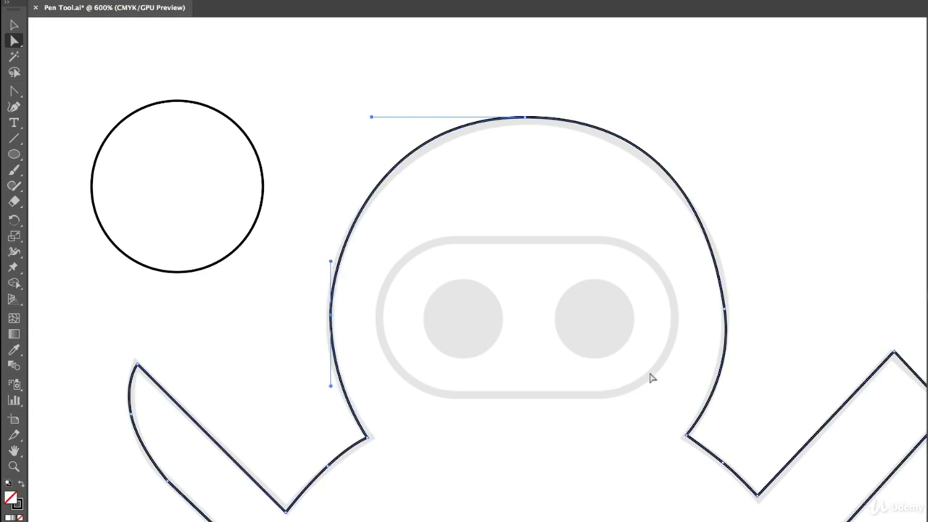
left_click(726, 313)
left_click_drag(736, 382, 725, 387)
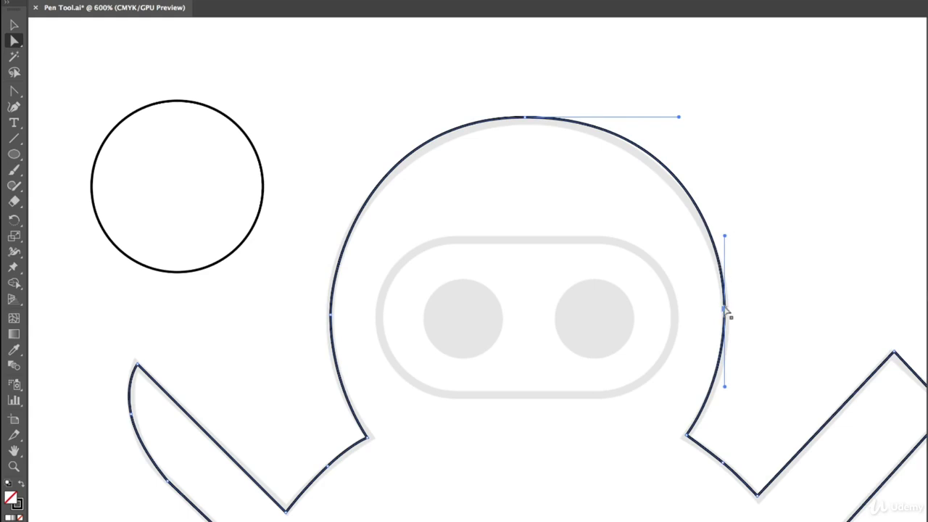
Step: Shorten both horizontal handles of the head's top anchor, lower the anchor onto the template curve and deselect the path
left_click(524, 117)
left_click_drag(678, 116, 659, 117)
left_click_drag(371, 117, 382, 117)
left_click_drag(525, 117, 525, 121)
left_click(809, 208)
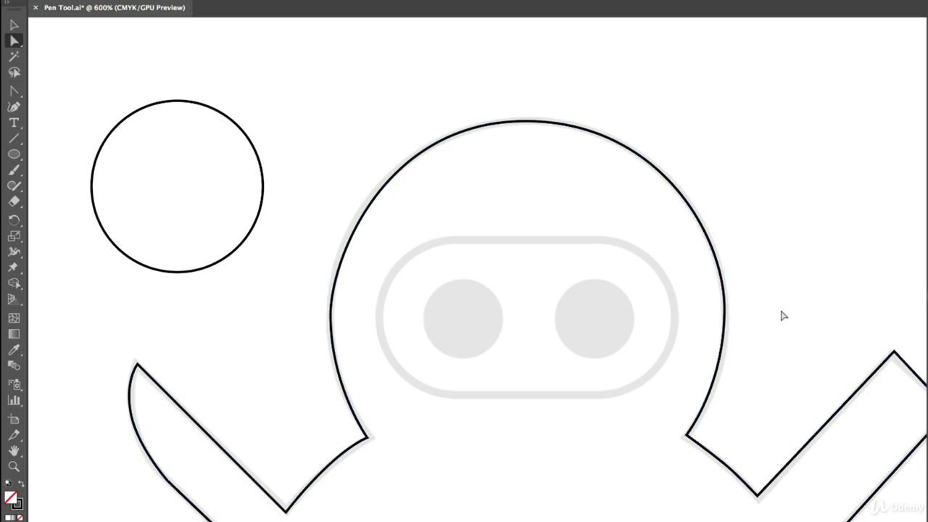
Step: Lengthen the upper handle of the head's left anchor to fit the template curve and deselect the path
left_click(330, 316)
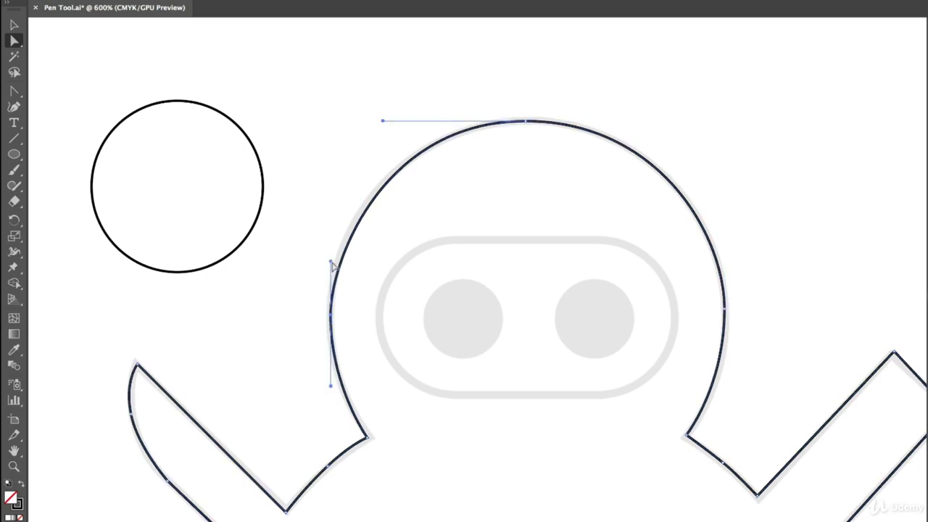
left_click_drag(331, 254, 330, 252)
left_click(494, 194)
Step: Bring the whole owl template beside the ninja into view at 400% zoom
left_click_drag(719, 341, 621, 316)
left_click_drag(581, 404, 651, 264)
left_click_drag(736, 296, 608, 438)
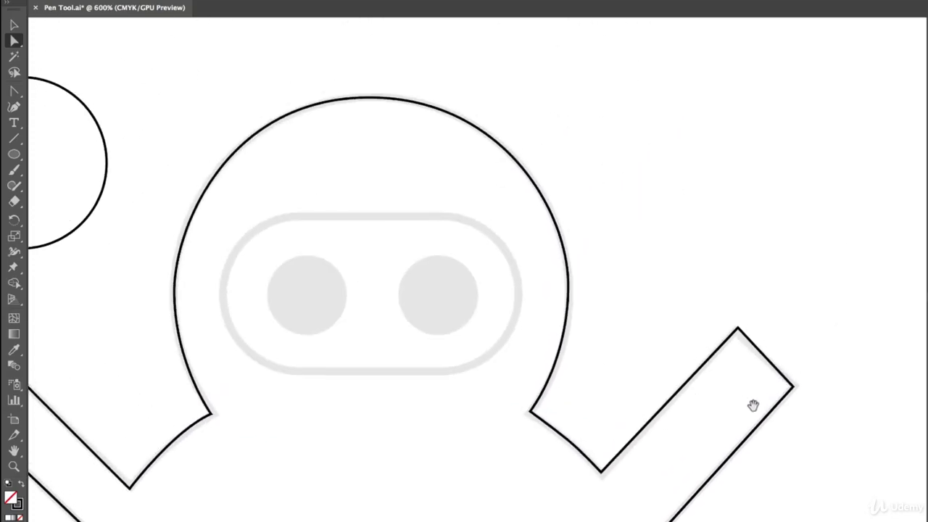
left_click_drag(769, 409, 166, 440)
left_click_drag(516, 414, 71, 364)
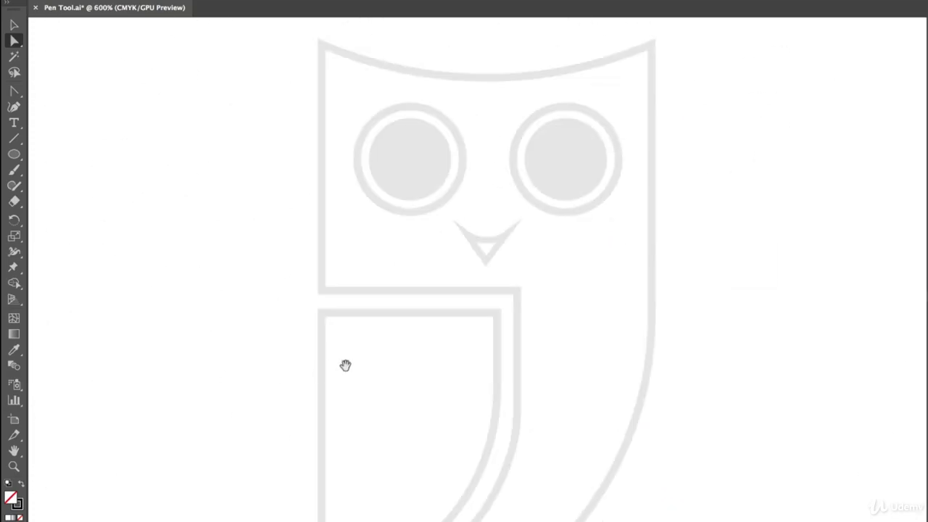
left_click_drag(344, 366, 318, 420)
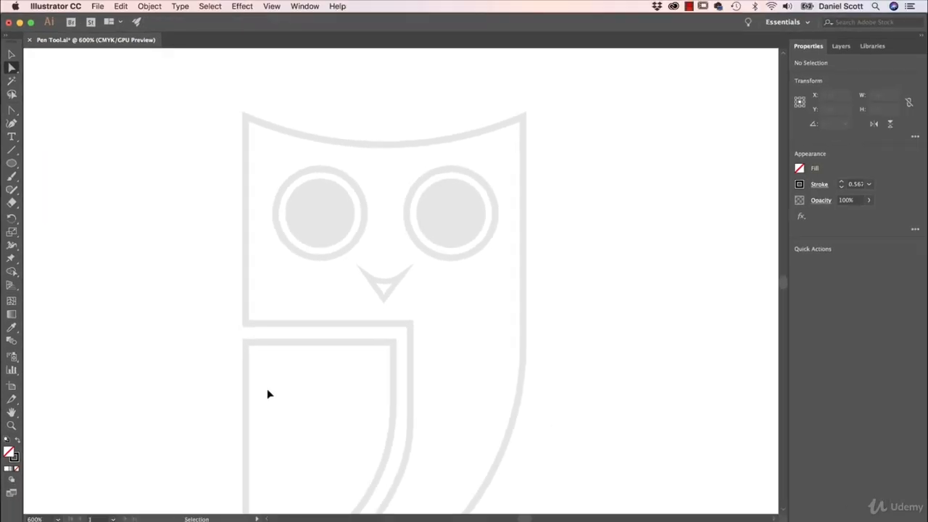
key("super+minus")
left_click_drag(354, 416, 351, 376)
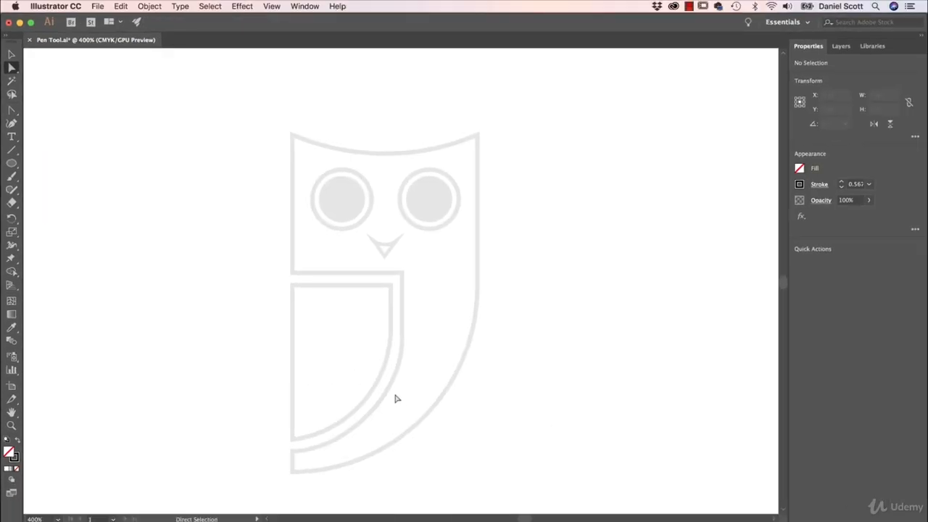